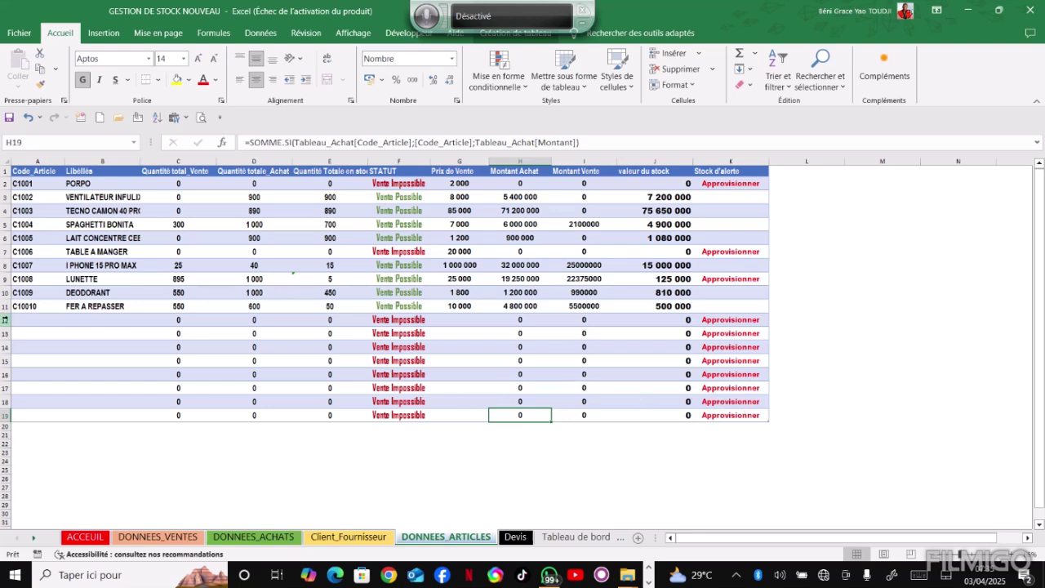
Delete the blank rows 12 to 19 at the end of the articles table on DONNEES_ARTICLES
{"action": "left_click_drag", "start_coordinate": [7, 317], "coordinate": [16, 416]}
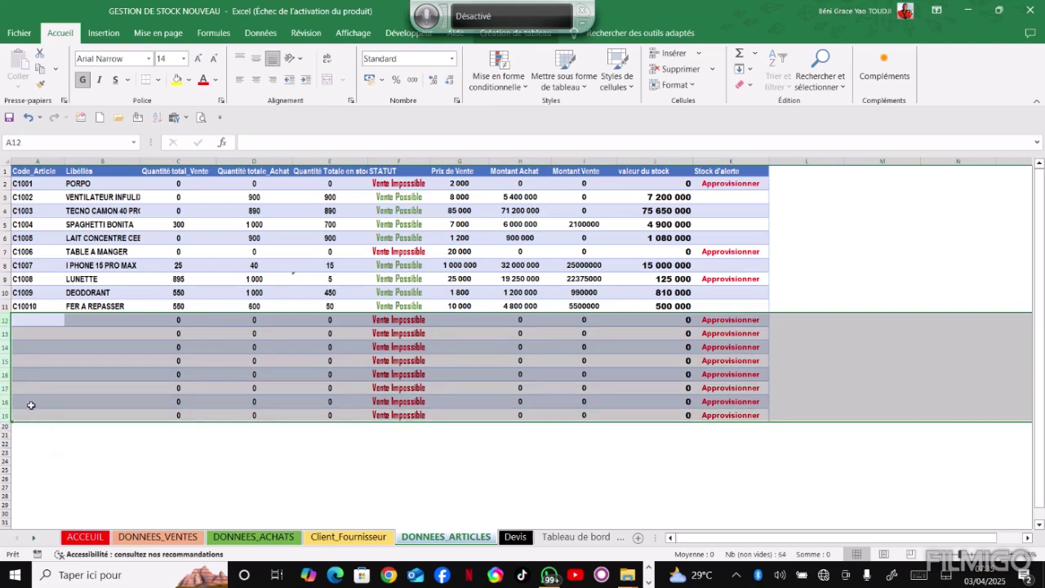
{"action": "right_click", "coordinate": [33, 406]}
{"action": "left_click", "coordinate": [102, 314]}
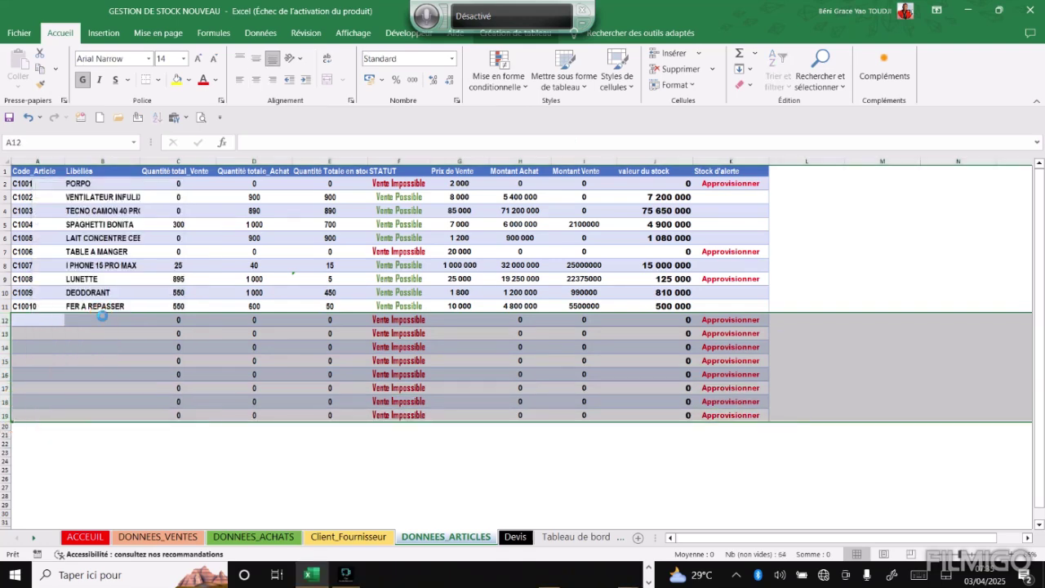
{"action": "left_click", "coordinate": [431, 429]}
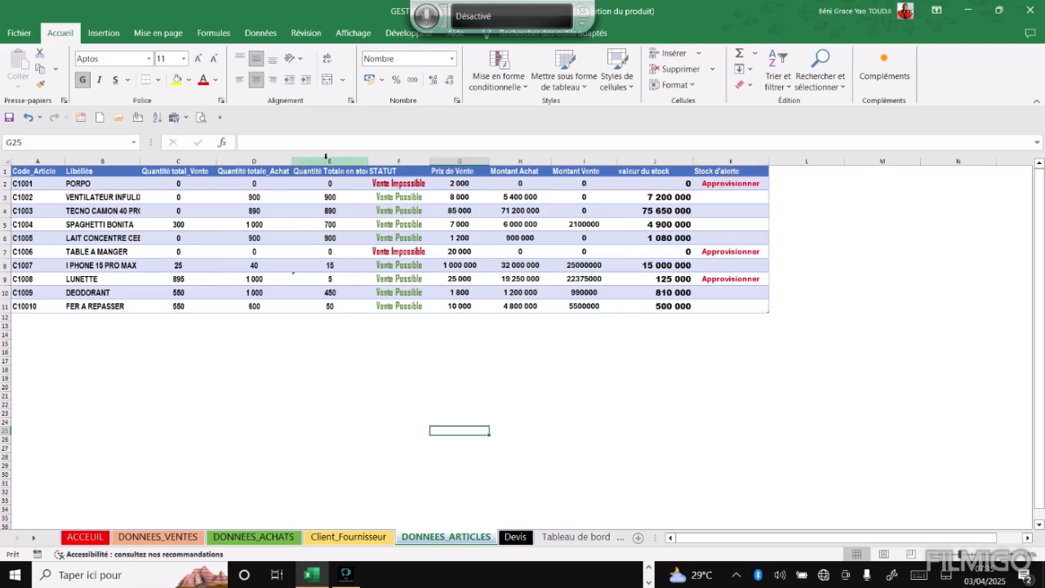
Review the PORPO, TABLE A MANGER and LUNETTE articles and the stock alert formula in LUNETTE's row
{"action": "left_click", "coordinate": [119, 183]}
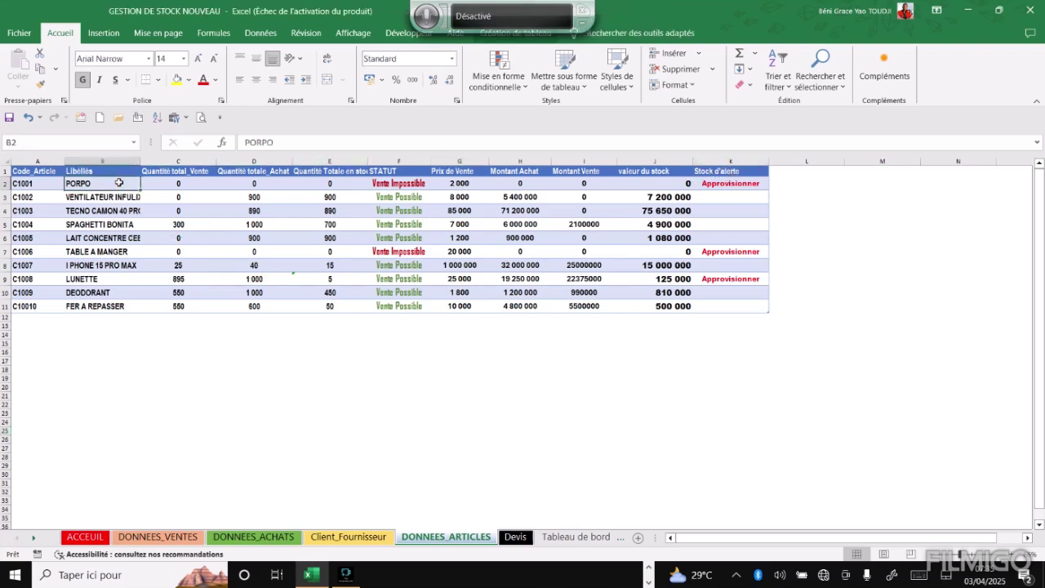
{"action": "left_click", "coordinate": [139, 252]}
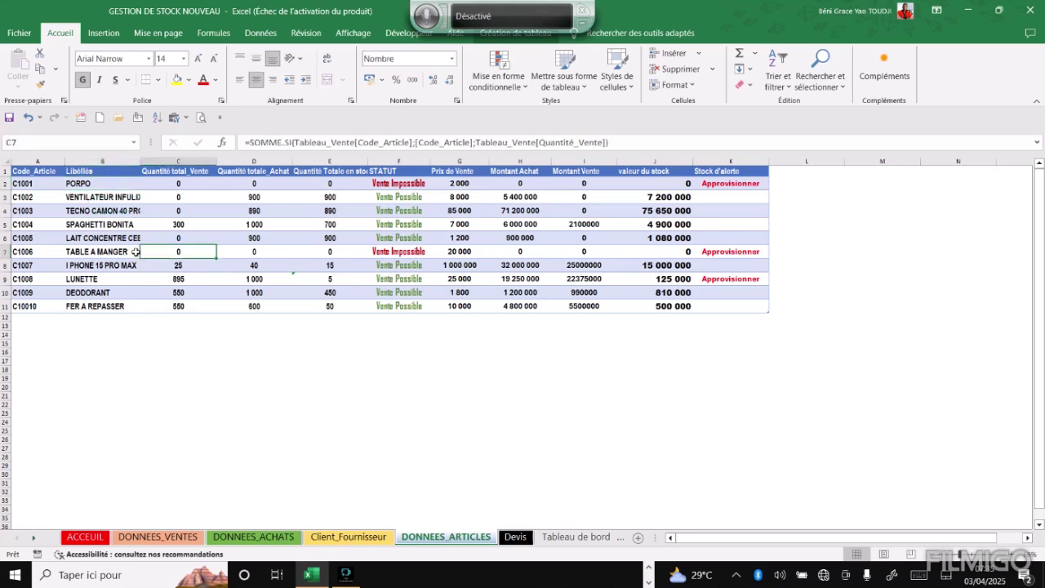
{"action": "left_click", "coordinate": [106, 252]}
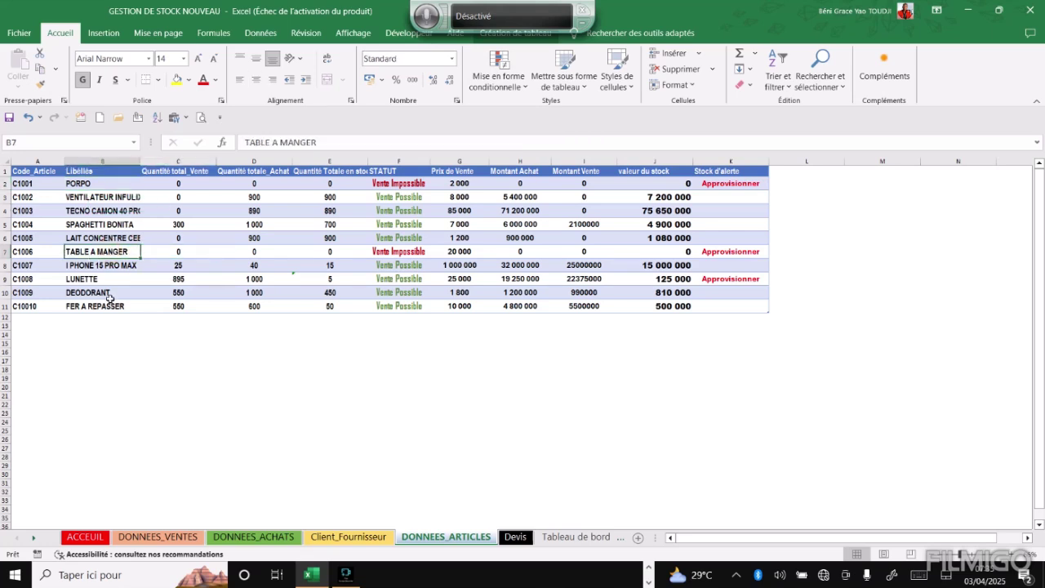
{"action": "left_click", "coordinate": [108, 279]}
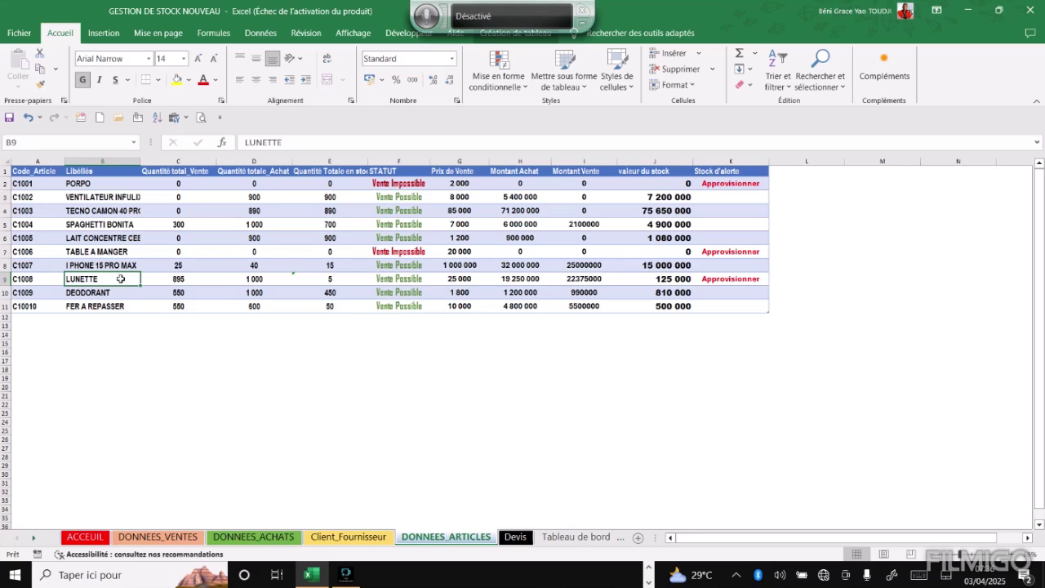
{"action": "left_click", "coordinate": [149, 282]}
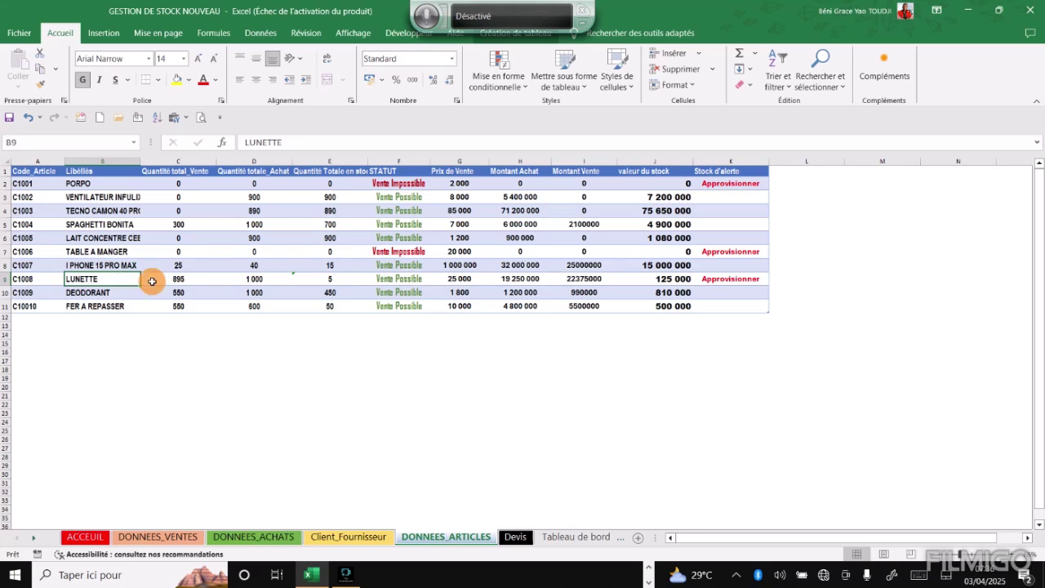
{"action": "left_click", "coordinate": [103, 283]}
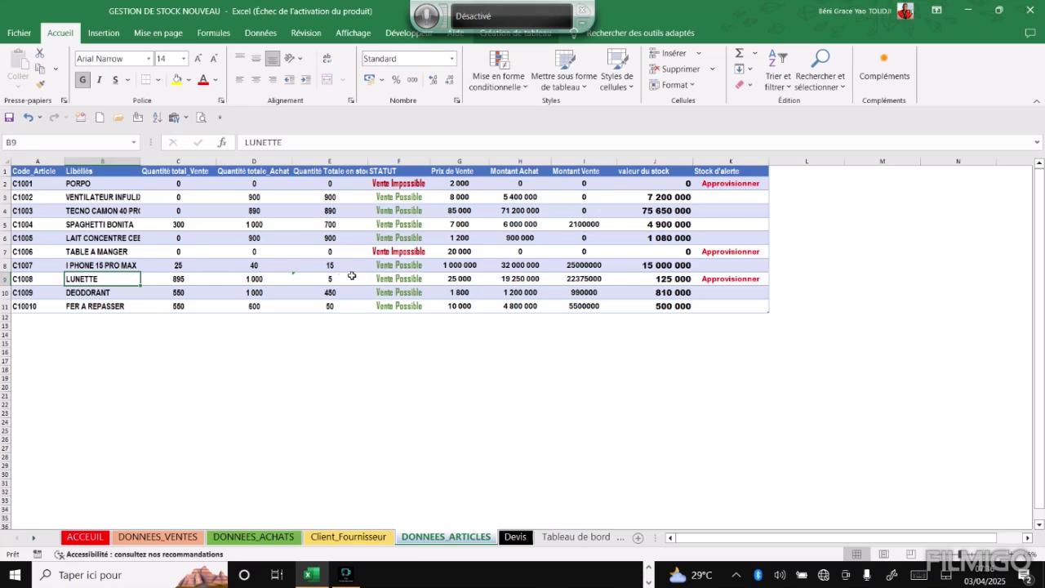
{"action": "left_click", "coordinate": [729, 280]}
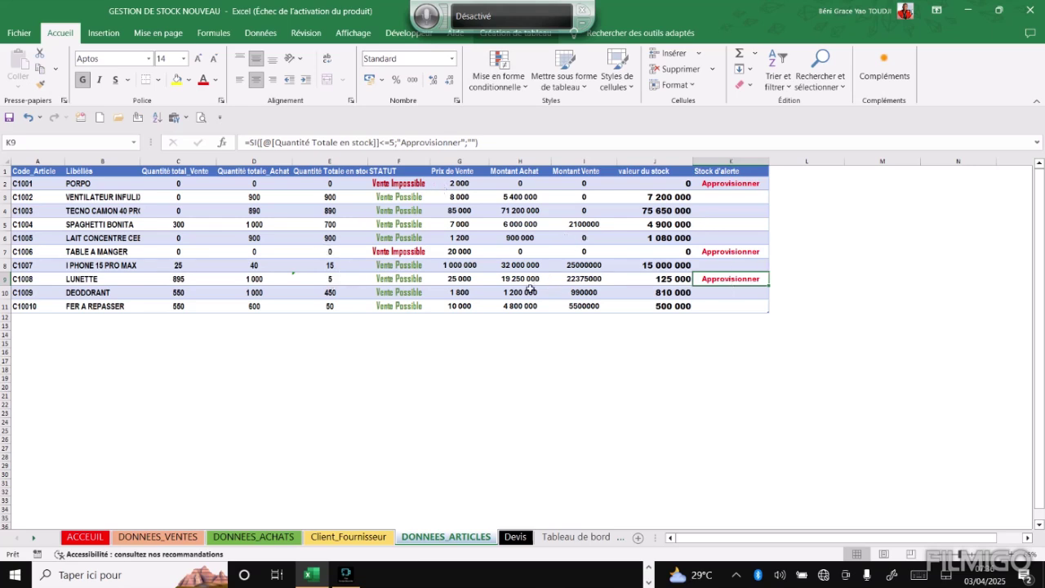
Test the stock alert by setting LUNETTE's total stock quantity to 6 and back to 5
{"action": "left_click", "coordinate": [346, 279]}
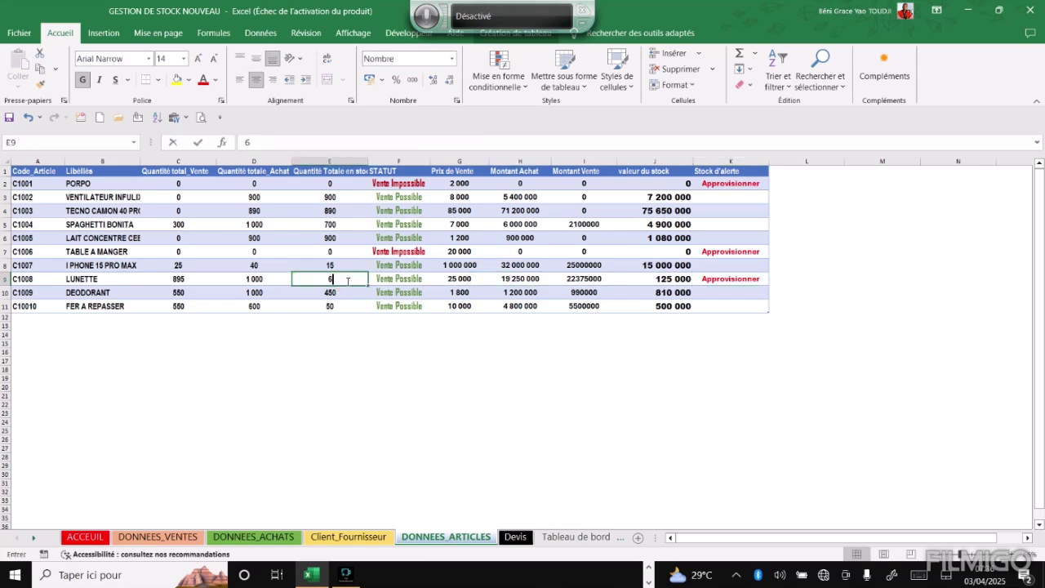
{"action": "type", "text": "6"}
{"action": "key", "text": "Return"}
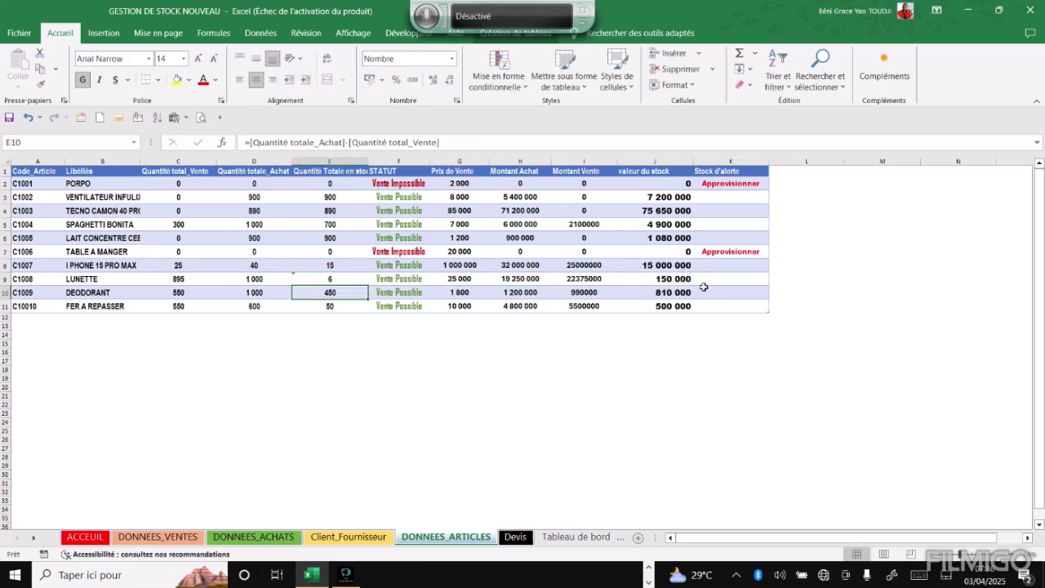
{"action": "left_click", "coordinate": [320, 278]}
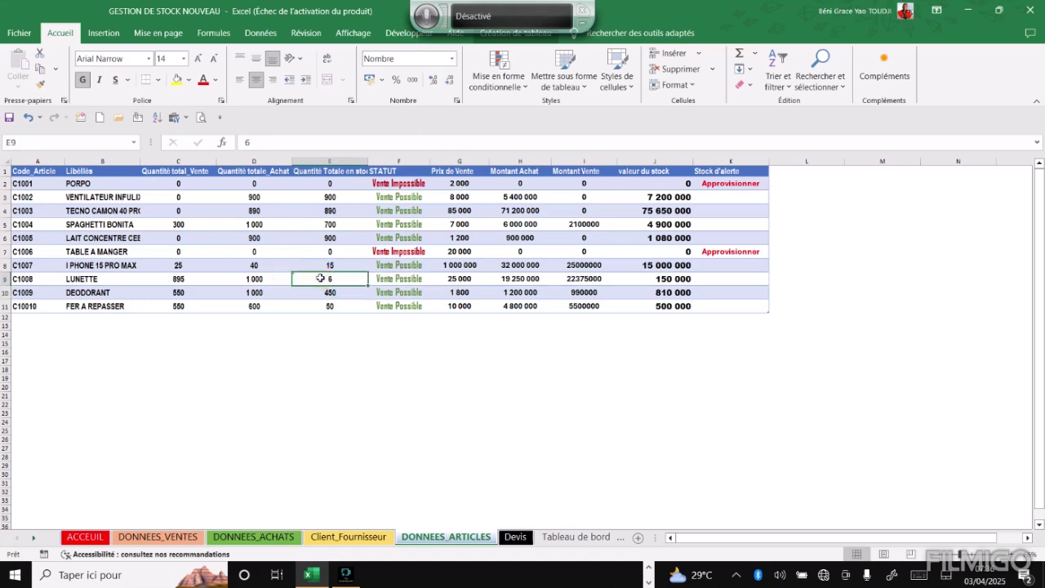
{"action": "type", "text": "5"}
{"action": "key", "text": "Return"}
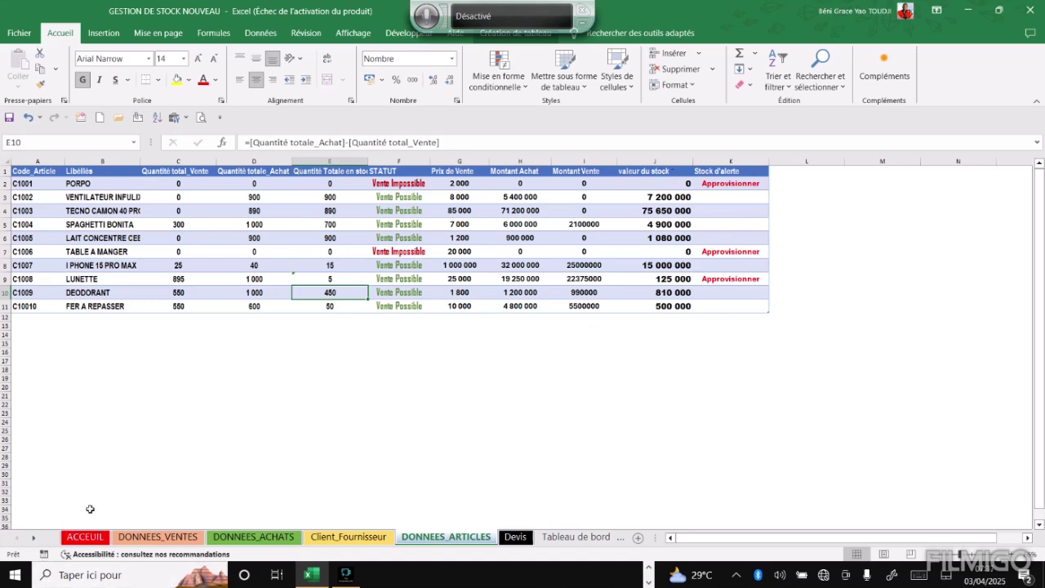
Generate the list of articles to restock from the ACCEUIL sheet and dismiss the message
{"action": "left_click", "coordinate": [88, 538]}
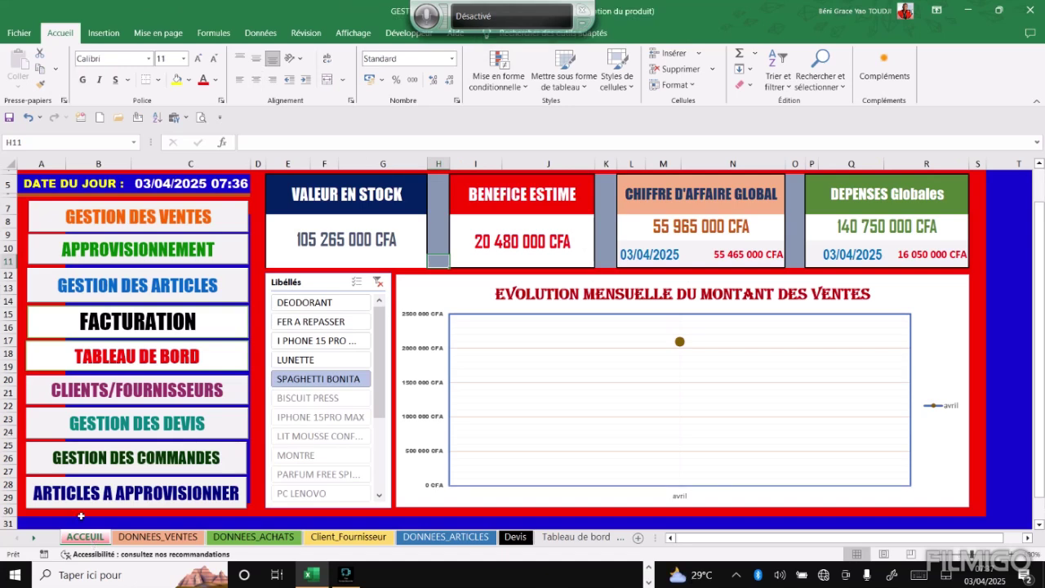
{"action": "left_click", "coordinate": [119, 495]}
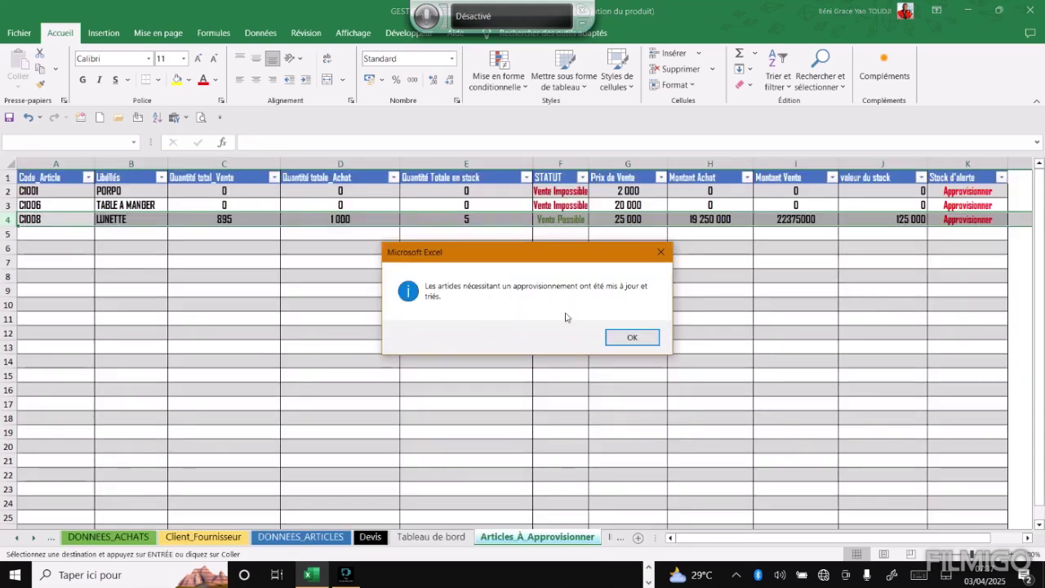
{"action": "left_click", "coordinate": [640, 337]}
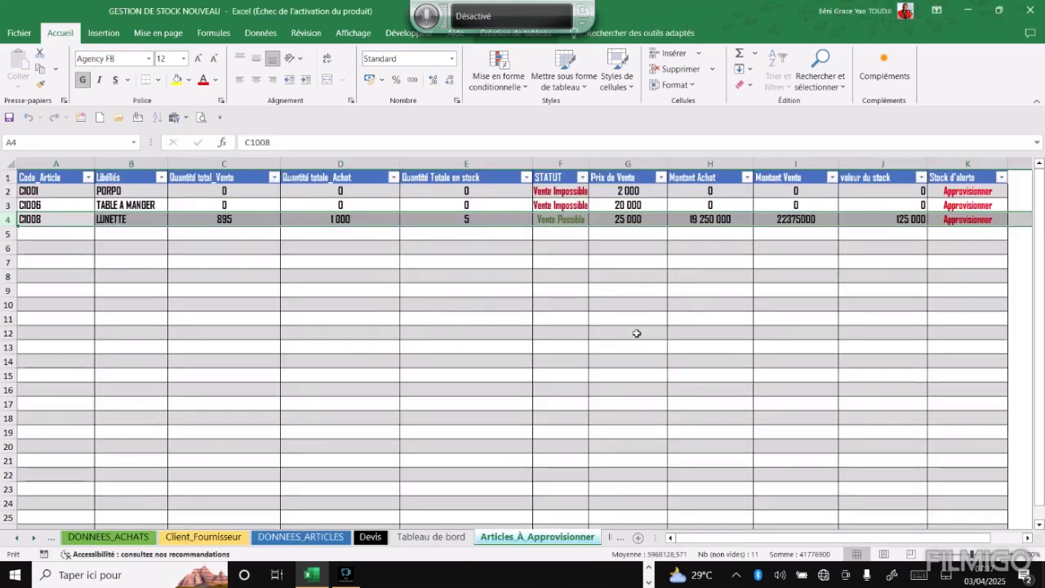
{"action": "left_click", "coordinate": [377, 237]}
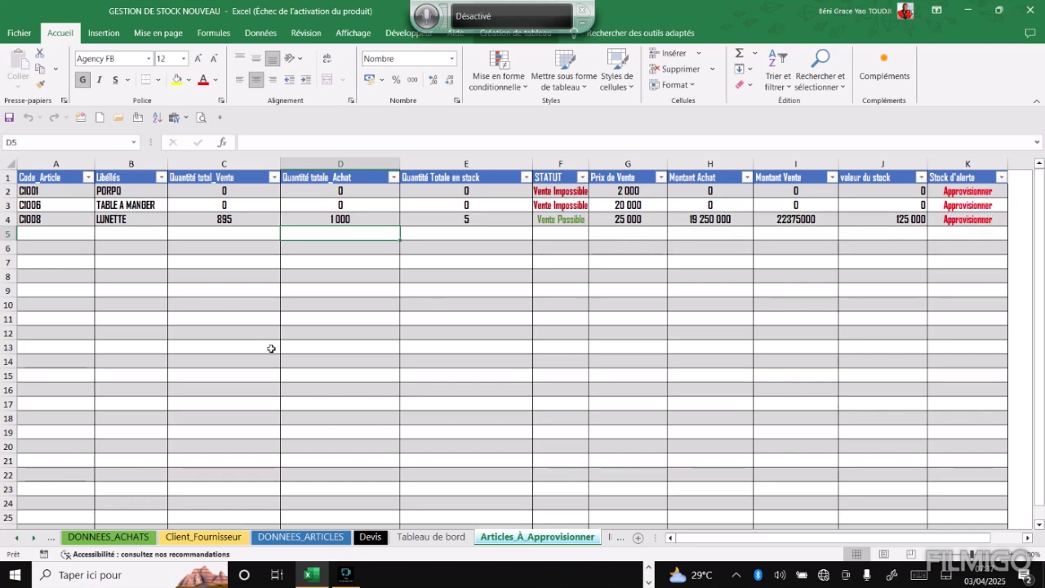
Set LUNETTE's total stock quantity to 7 on the DONNEES_ARTICLES sheet
{"action": "left_click", "coordinate": [308, 537]}
{"action": "left_click", "coordinate": [332, 279]}
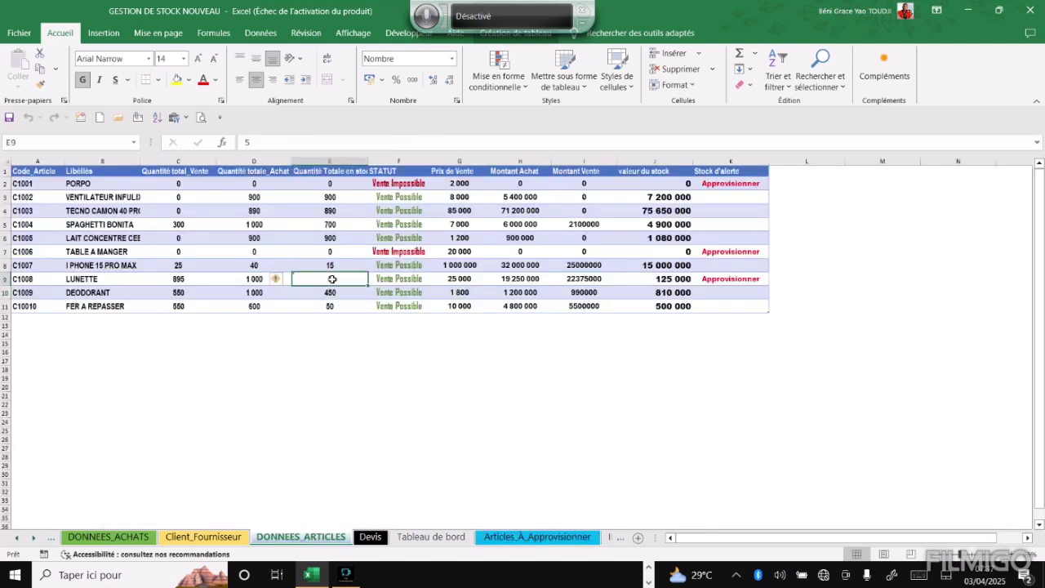
{"action": "type", "text": "7"}
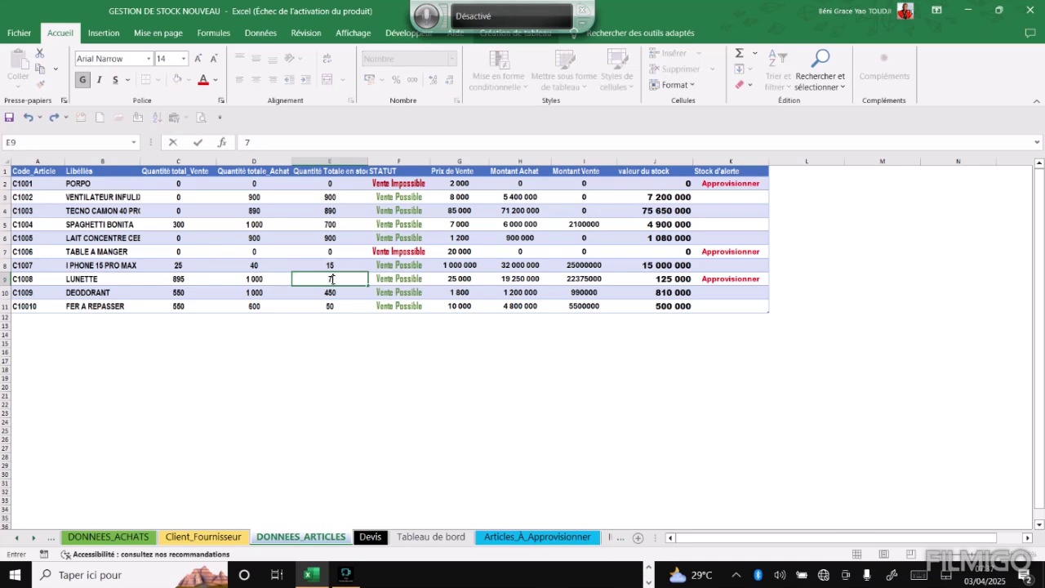
{"action": "key", "text": "Return"}
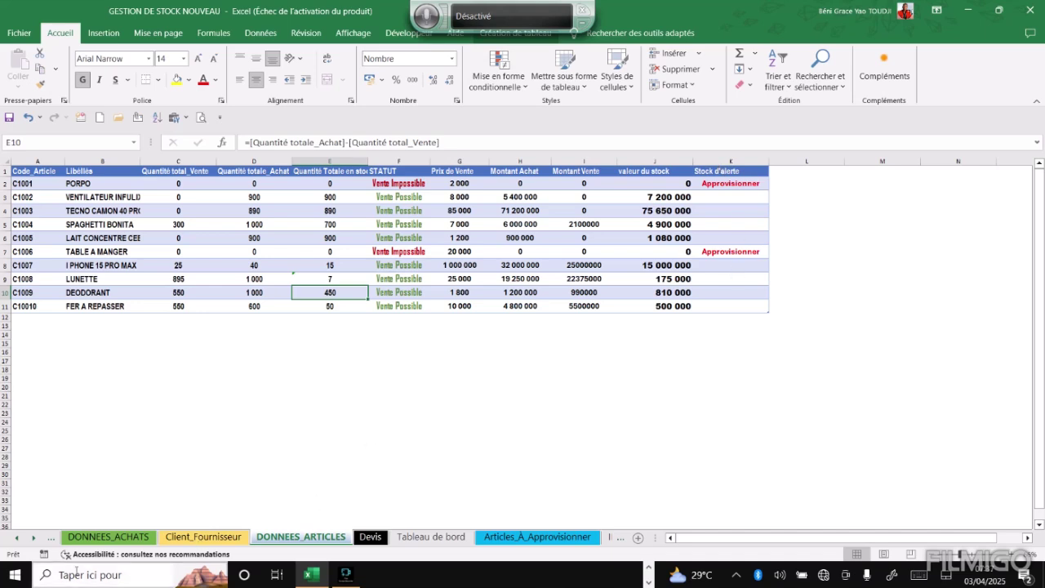
Go back to the ACCEUIL sheet and refresh the restocking list with LUNETTE's changed stock
{"action": "left_click", "coordinate": [15, 539]}
{"action": "left_click", "coordinate": [15, 539]}
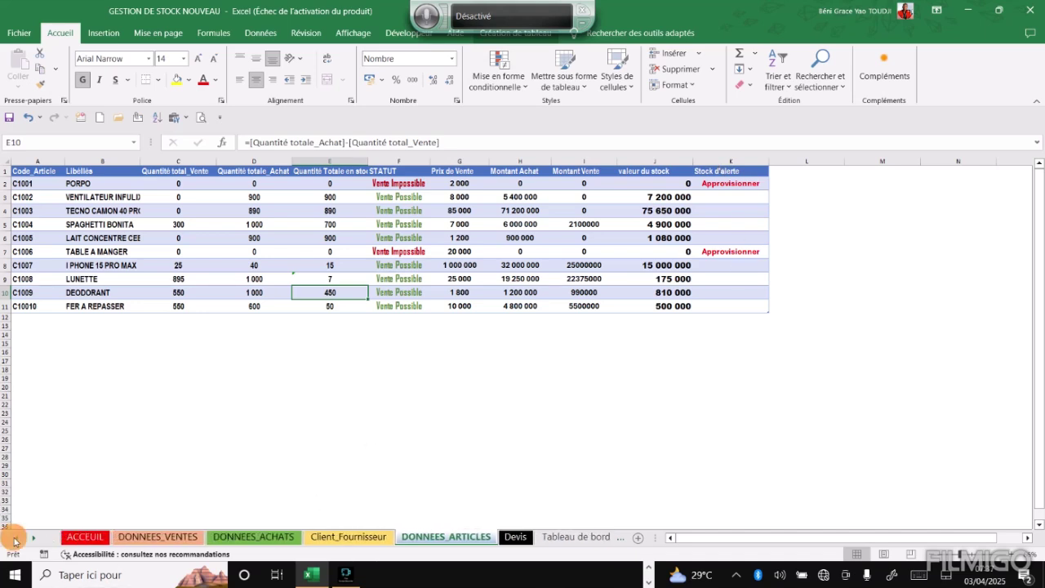
{"action": "left_click", "coordinate": [87, 537]}
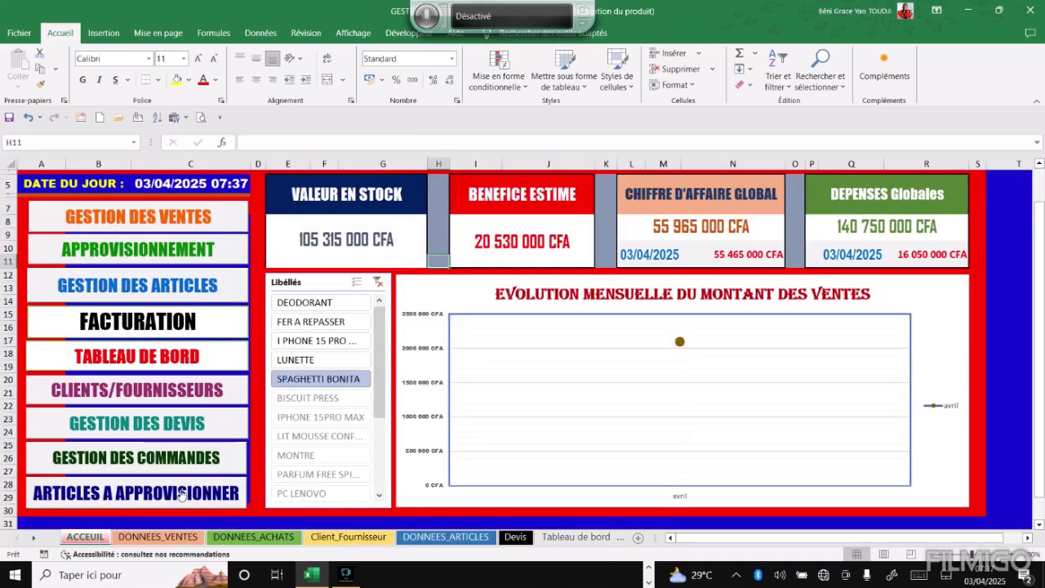
{"action": "left_click", "coordinate": [182, 494]}
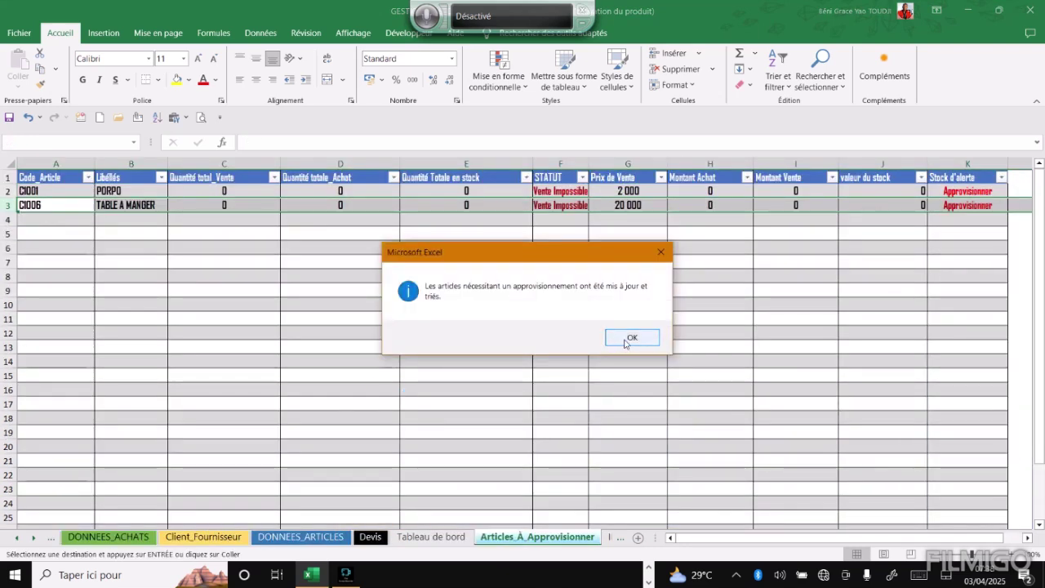
{"action": "left_click", "coordinate": [627, 339]}
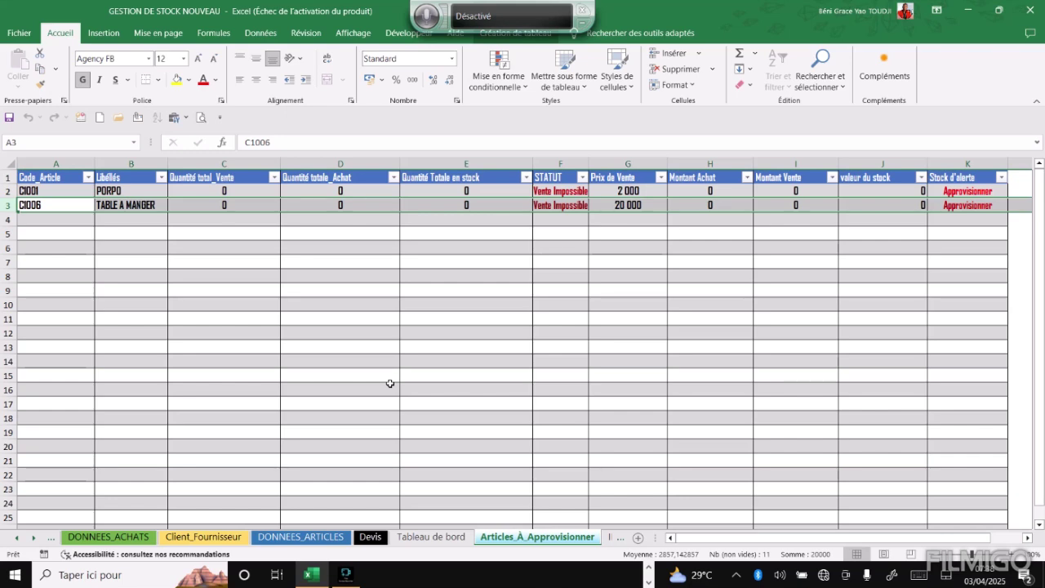
Set the total purchased quantity of both PORPO and TABLE A MANGER to 7 on DONNEES_ARTICLES
{"action": "left_click", "coordinate": [316, 537]}
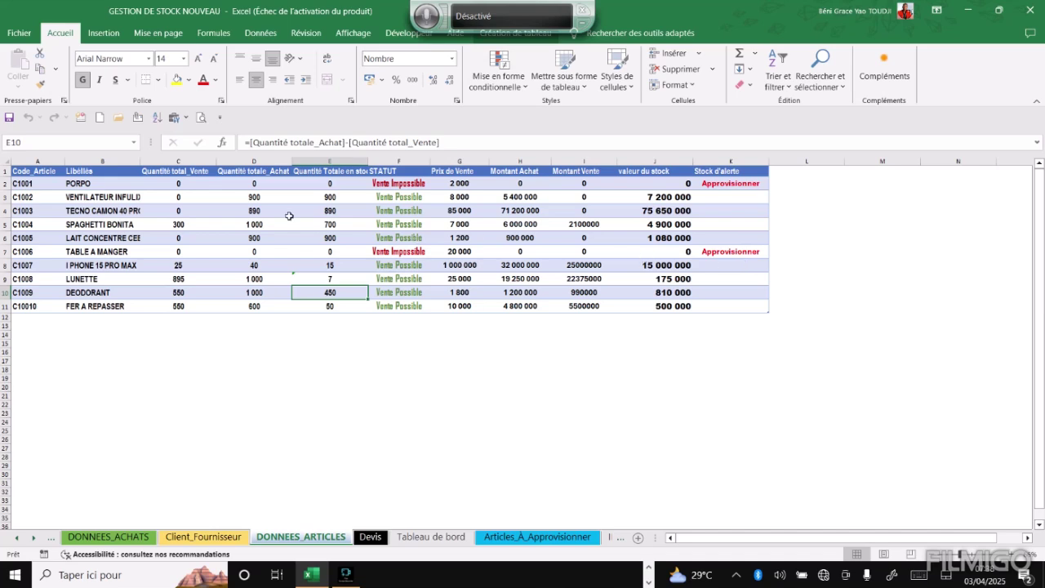
{"action": "left_click", "coordinate": [254, 181]}
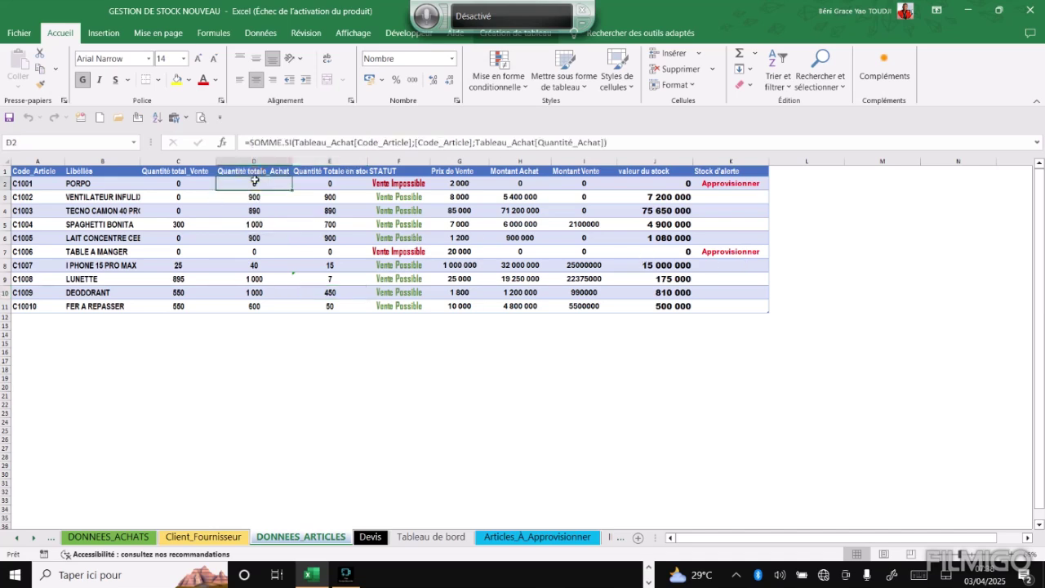
{"action": "type", "text": "7"}
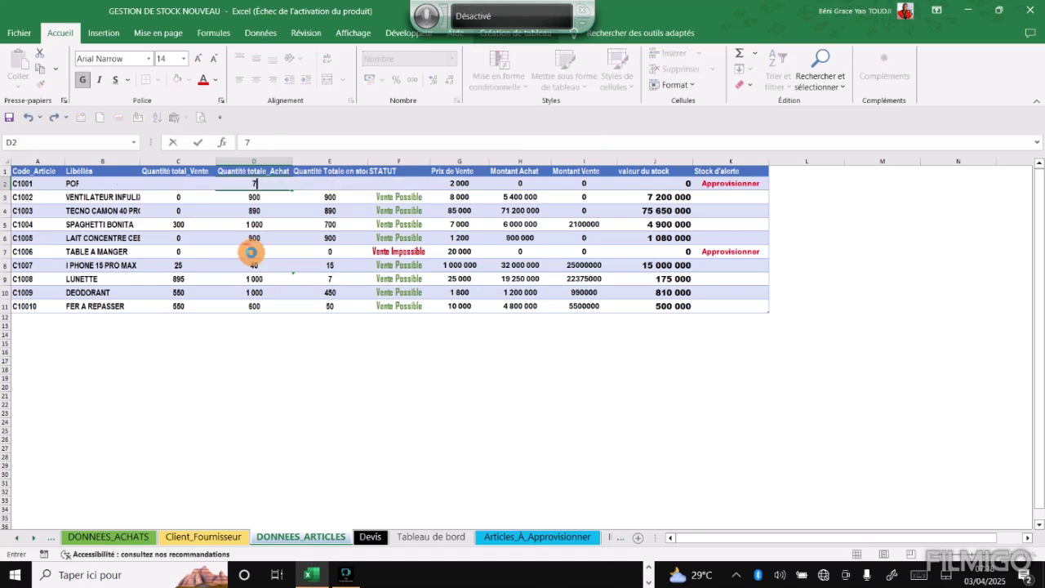
{"action": "left_click", "coordinate": [252, 251]}
{"action": "double_click", "coordinate": [252, 251]}
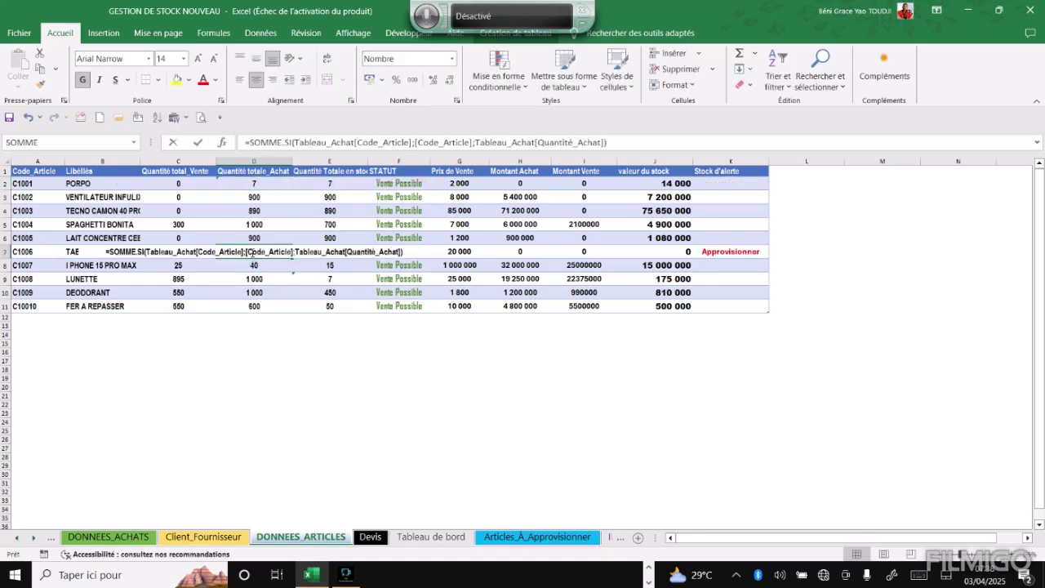
{"action": "key", "text": "Return"}
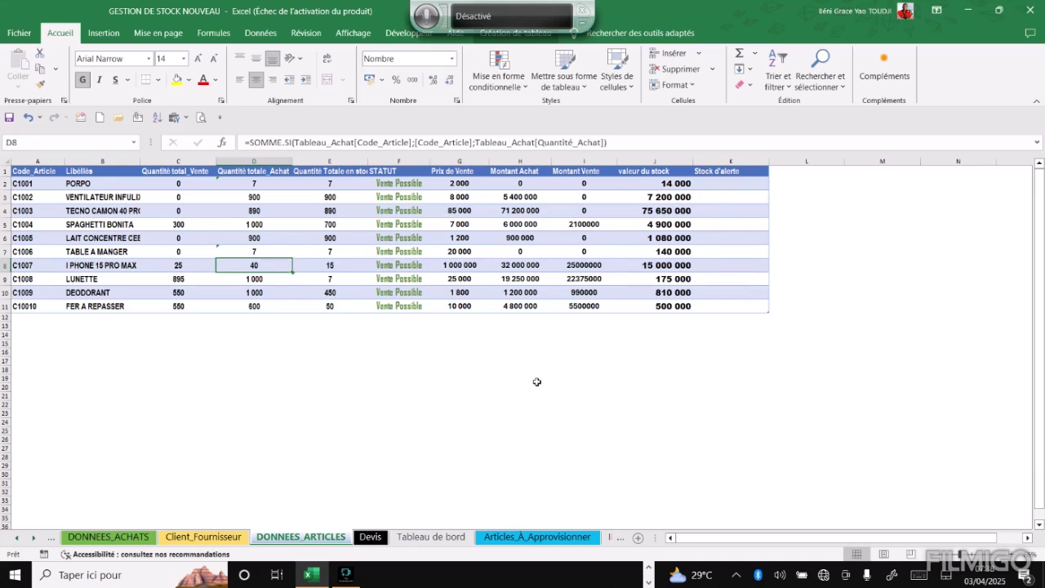
Run the restocking list update from ACCEUIL with every article above the alert threshold, and return to DONNEES_ARTICLES
{"action": "left_click", "coordinate": [17, 540]}
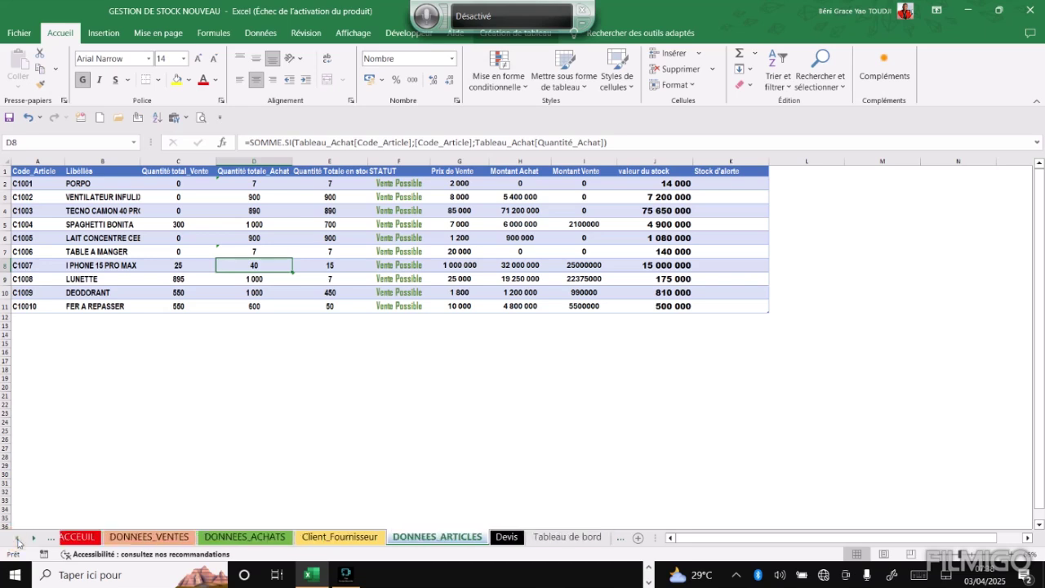
{"action": "left_click", "coordinate": [72, 539]}
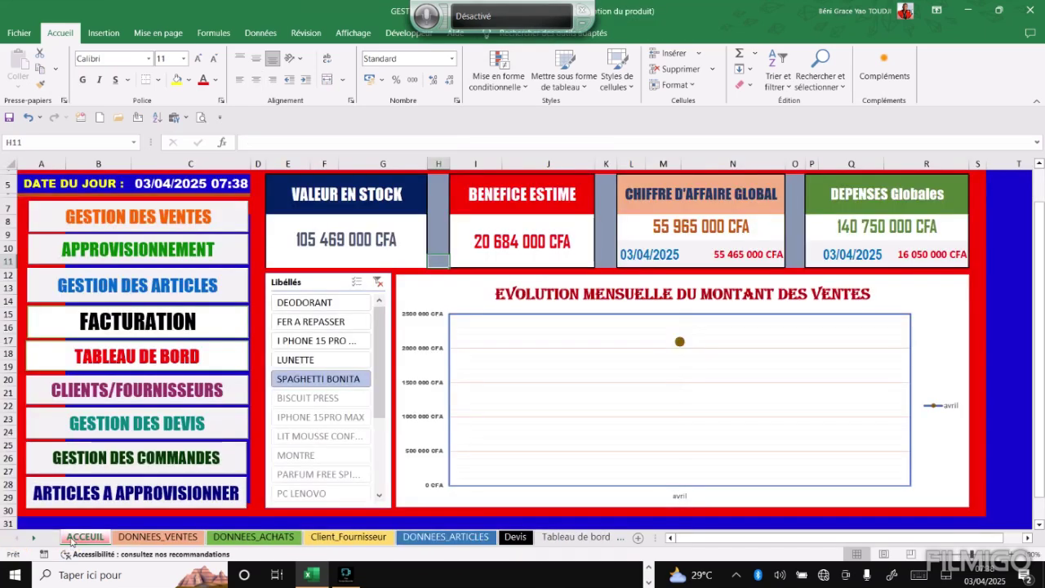
{"action": "left_click", "coordinate": [102, 493]}
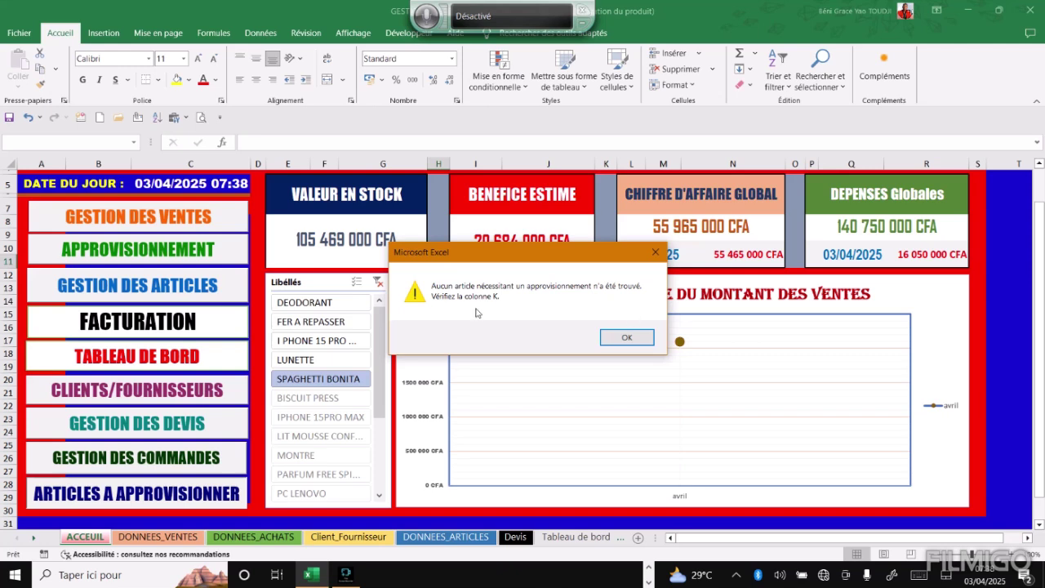
{"action": "left_click", "coordinate": [622, 338]}
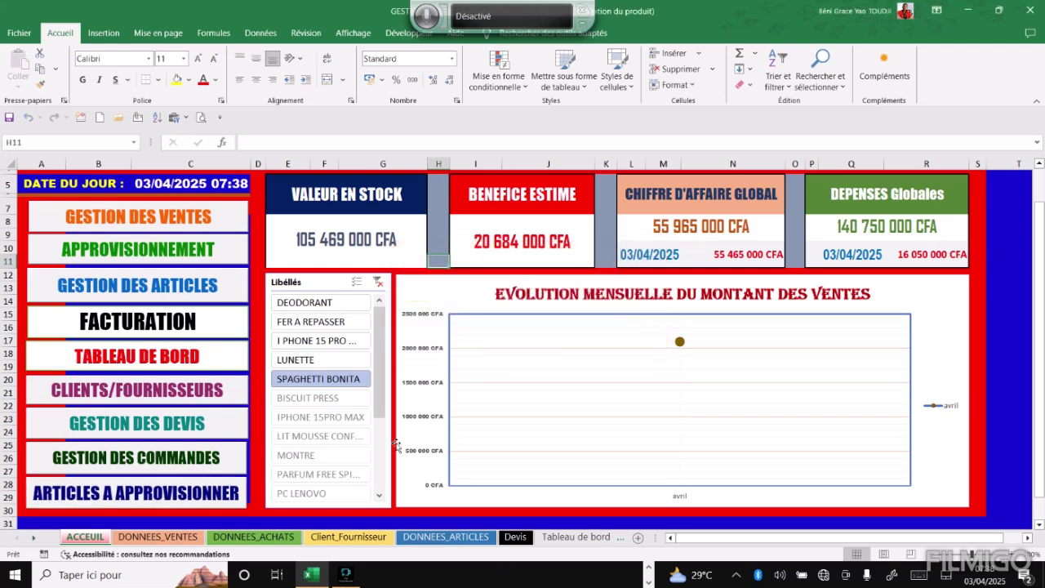
{"action": "left_click", "coordinate": [425, 537]}
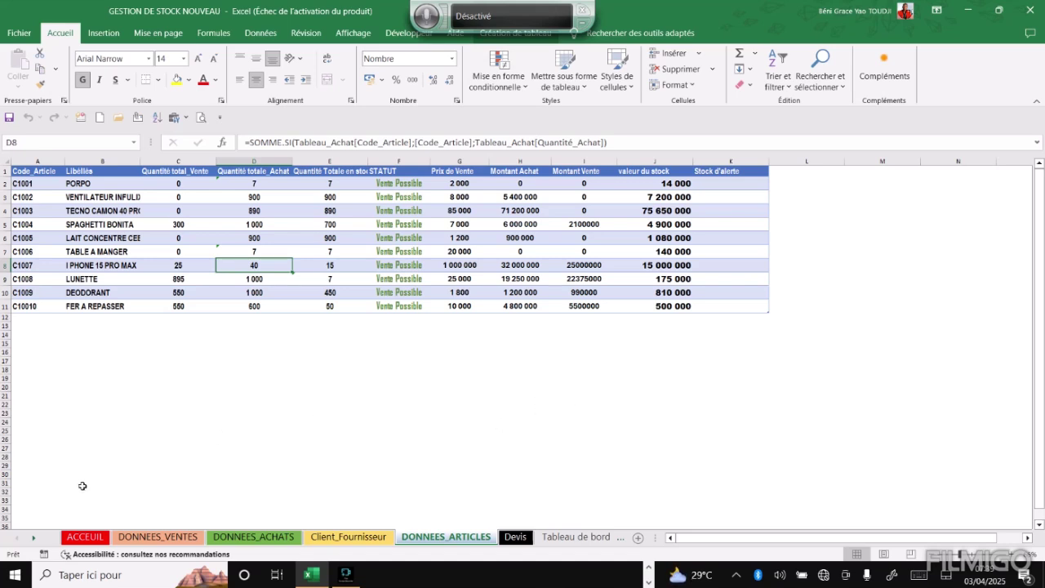
Set the total purchased quantity of both PORPO and TABLE A MANGER to 0 on the DONNEES_ARTICLES sheet
{"action": "left_click", "coordinate": [81, 537]}
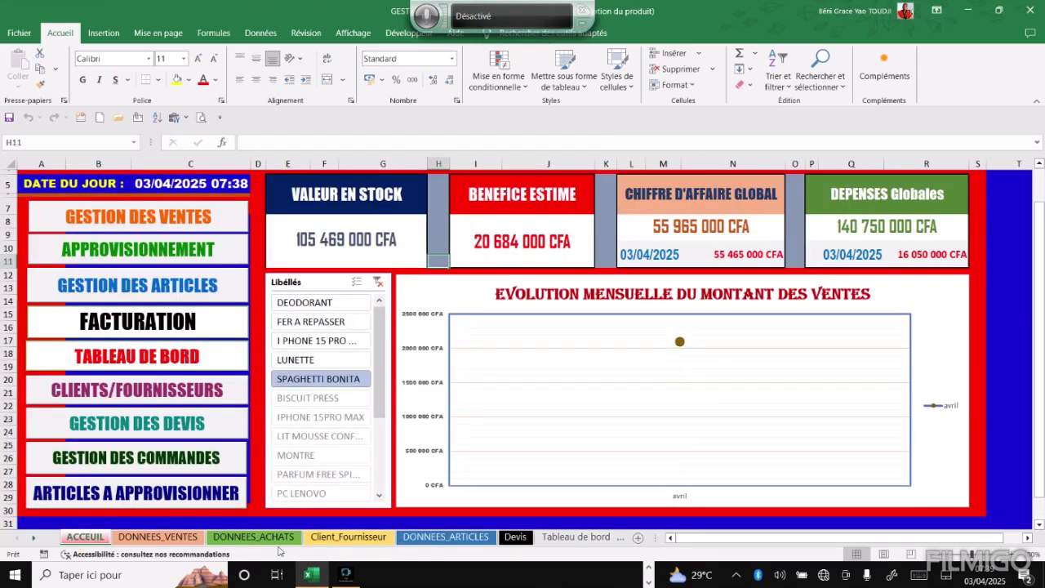
{"action": "left_click", "coordinate": [447, 537]}
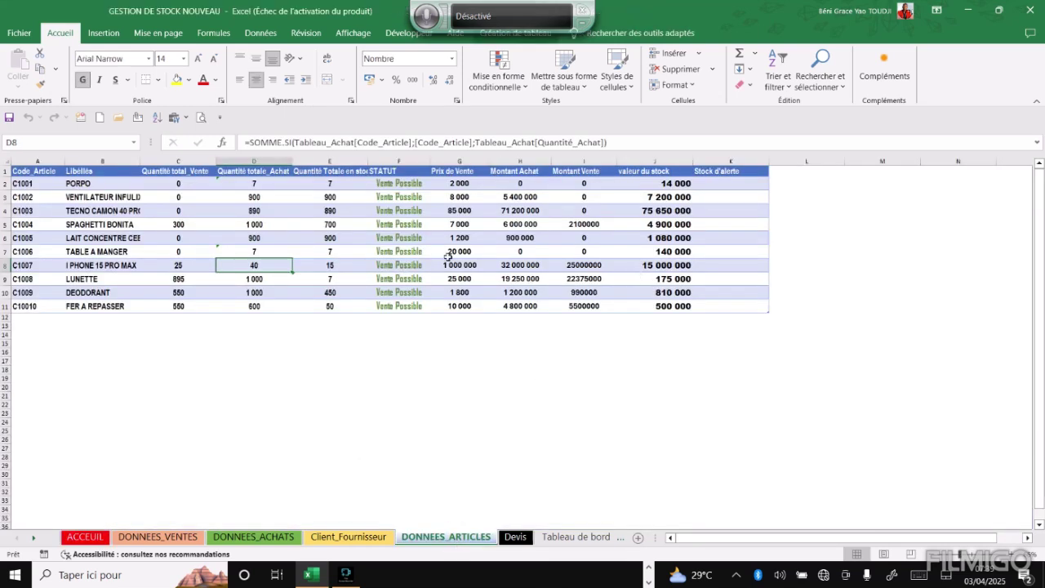
{"action": "left_click", "coordinate": [254, 184]}
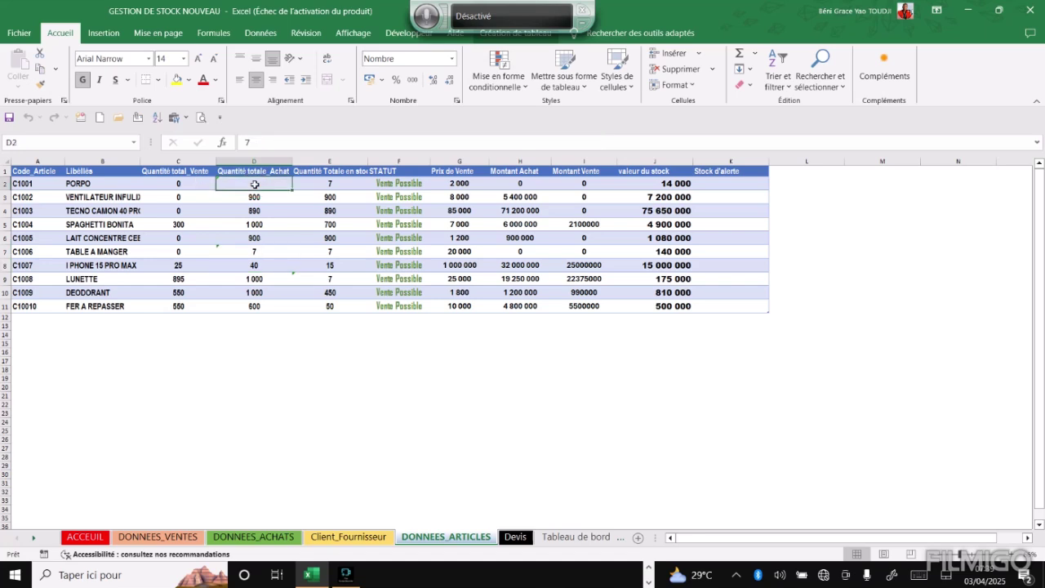
{"action": "type", "text": "0"}
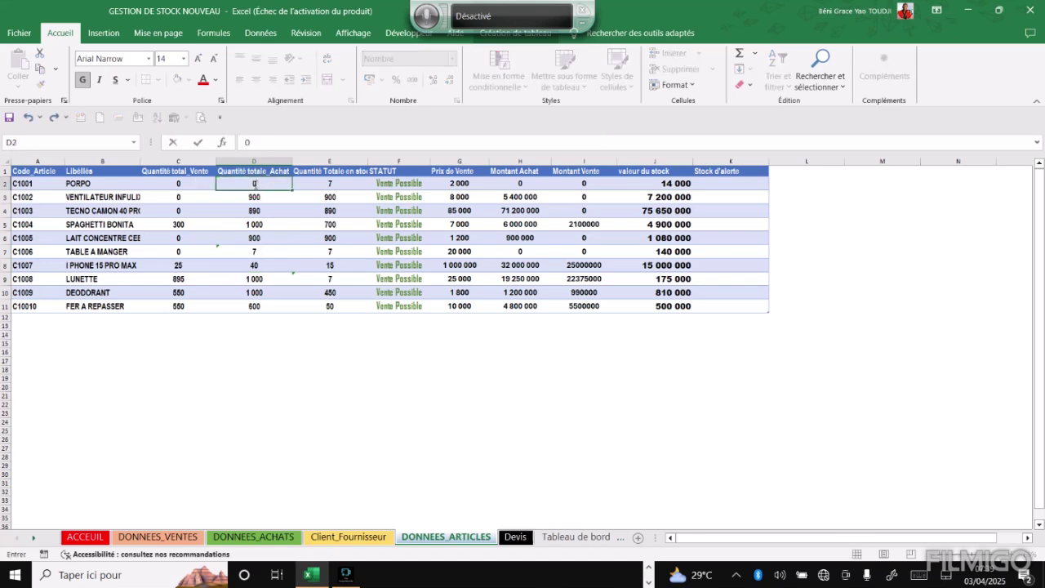
{"action": "left_click", "coordinate": [254, 251]}
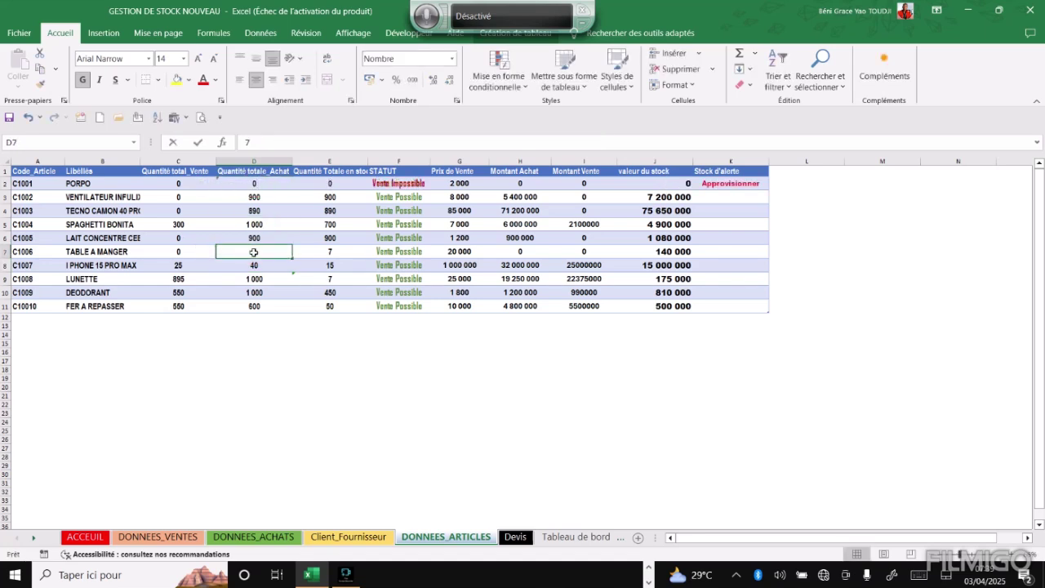
{"action": "type", "text": "0"}
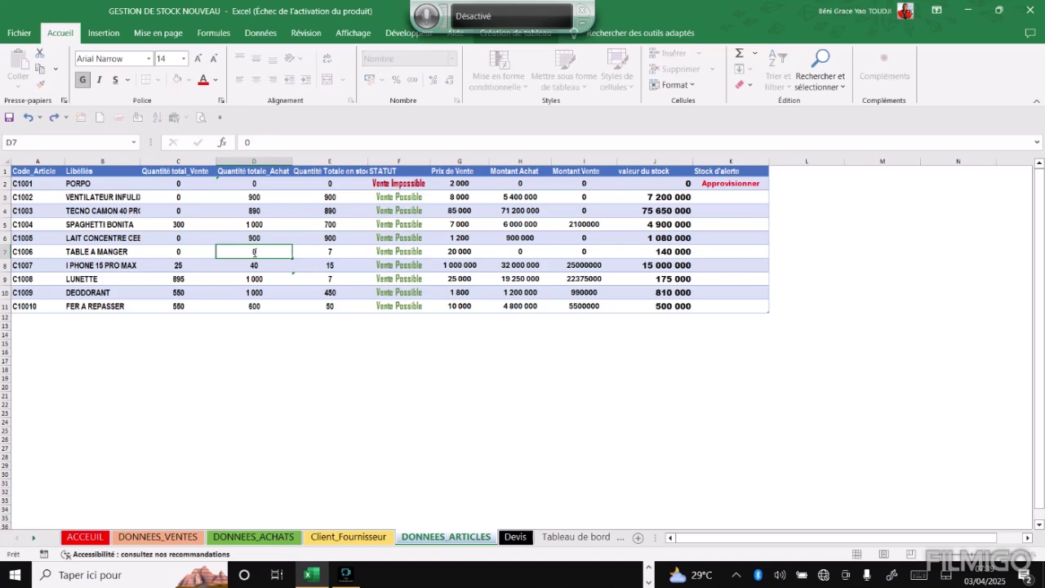
{"action": "key", "text": "Return"}
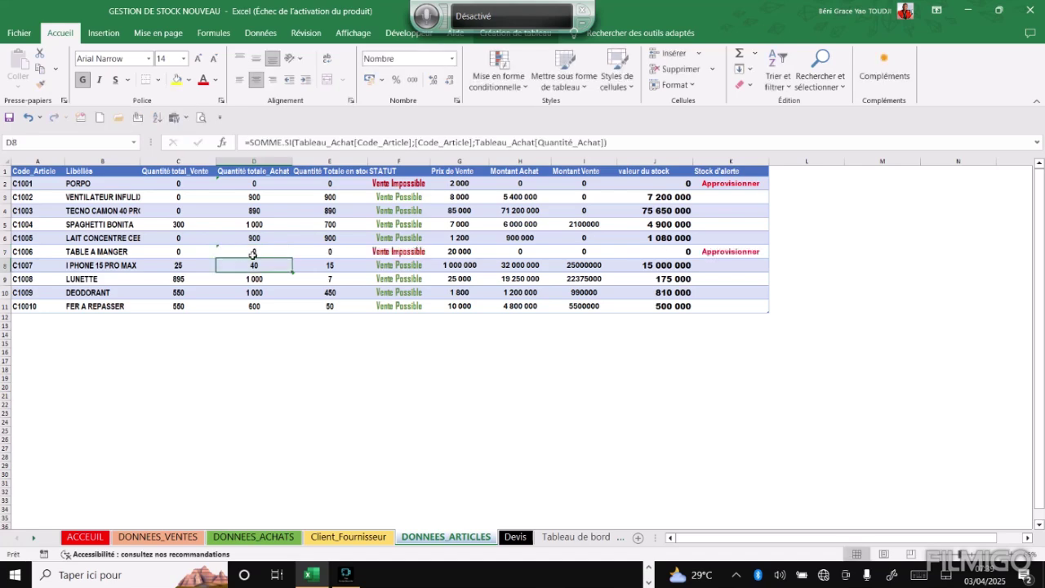
Update the list of articles to restock from the ACCEUIL sheet, acknowledge the message, and return to ACCEUIL
{"action": "left_click", "coordinate": [85, 538]}
{"action": "left_click", "coordinate": [116, 501]}
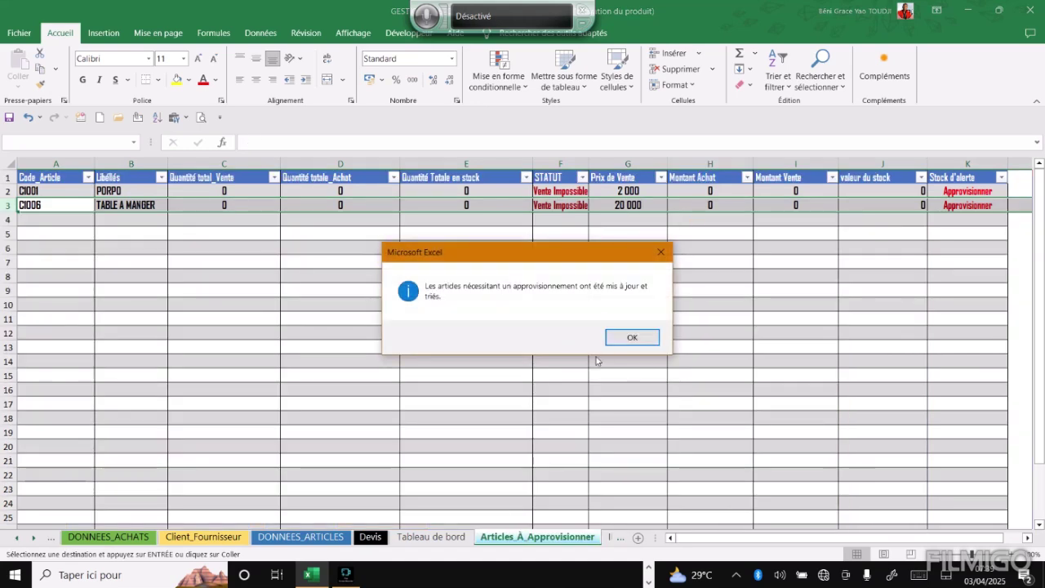
{"action": "left_click", "coordinate": [637, 336]}
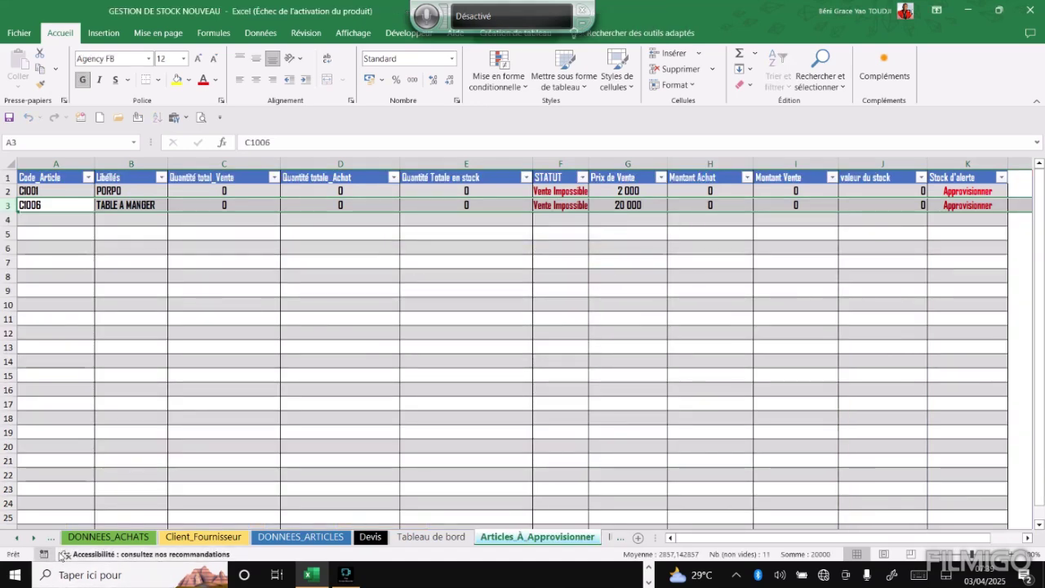
{"action": "left_click", "coordinate": [17, 538]}
{"action": "left_click", "coordinate": [17, 538]}
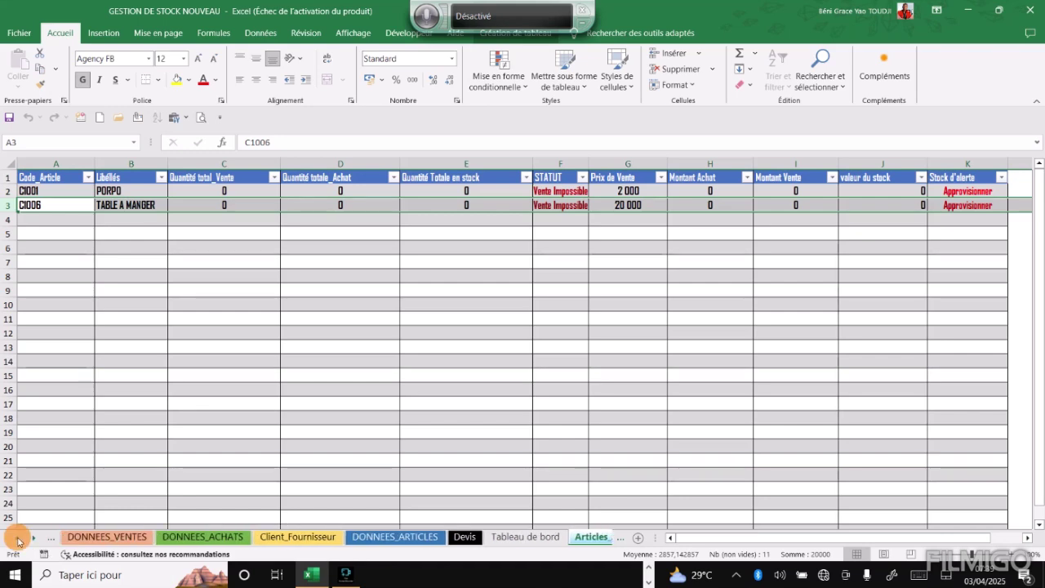
{"action": "left_click", "coordinate": [17, 538]}
{"action": "left_click", "coordinate": [17, 538]}
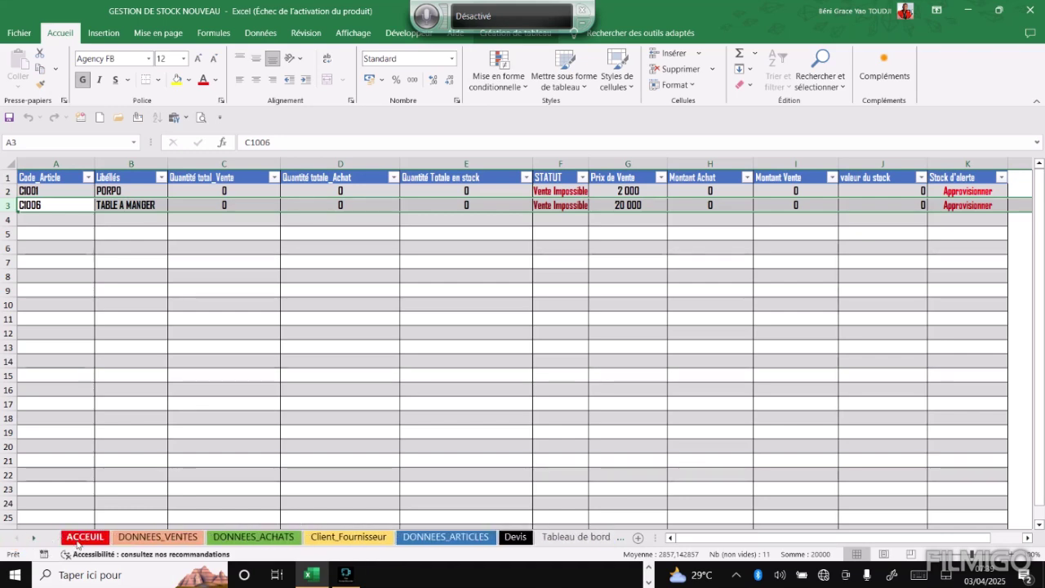
{"action": "left_click", "coordinate": [79, 539]}
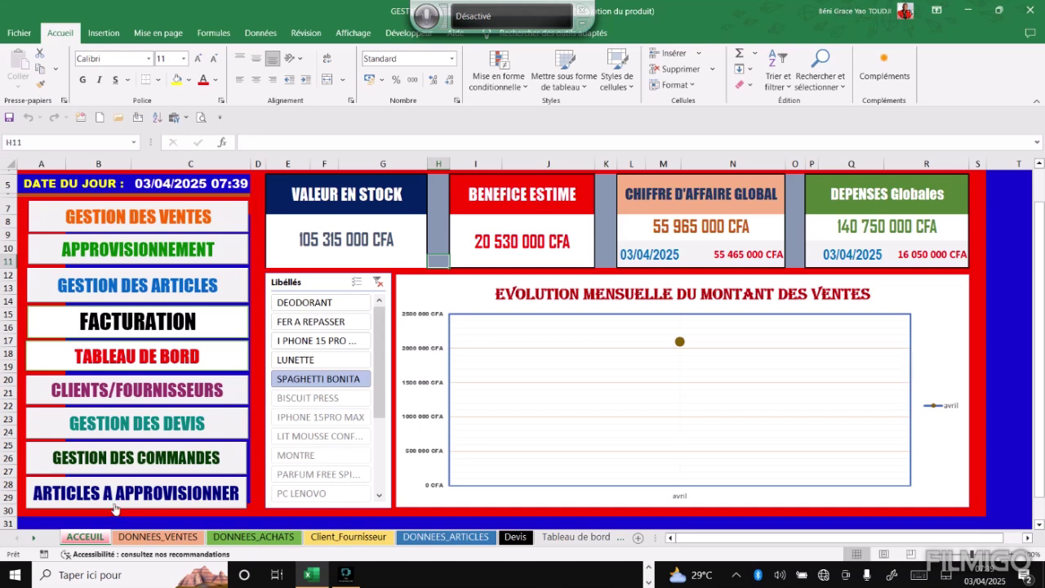
Open the dashboard from the home sheet and inspect April's values in the monthly sales chart
{"action": "left_click", "coordinate": [151, 360]}
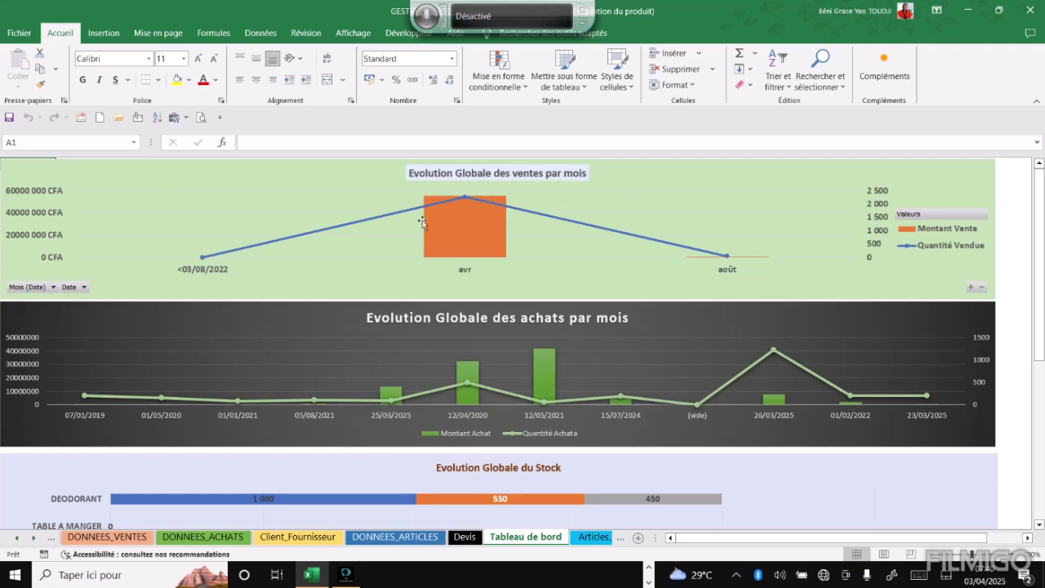
{"action": "mouse_move", "coordinate": [452, 234]}
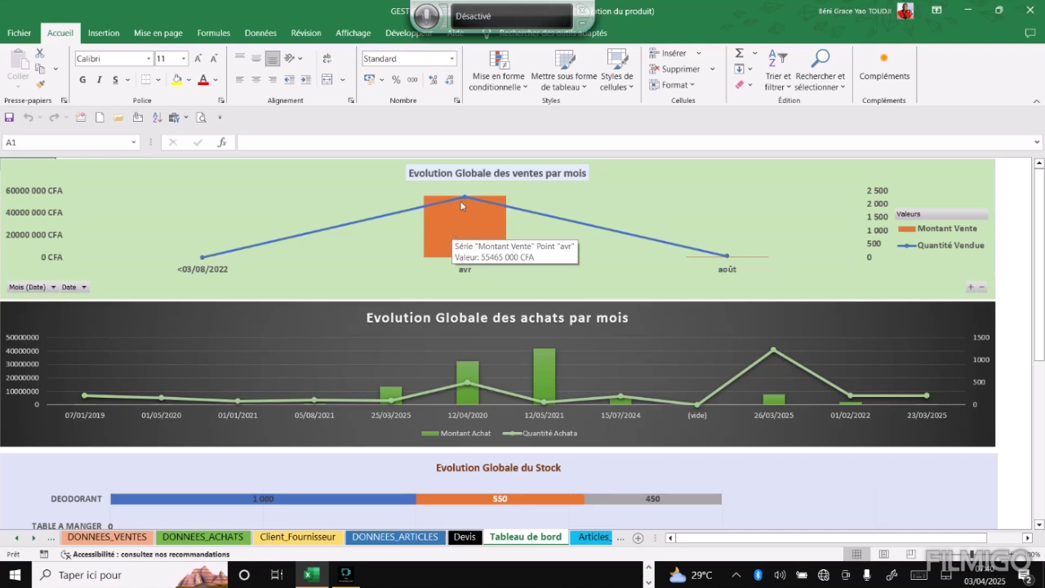
{"action": "mouse_move", "coordinate": [465, 198]}
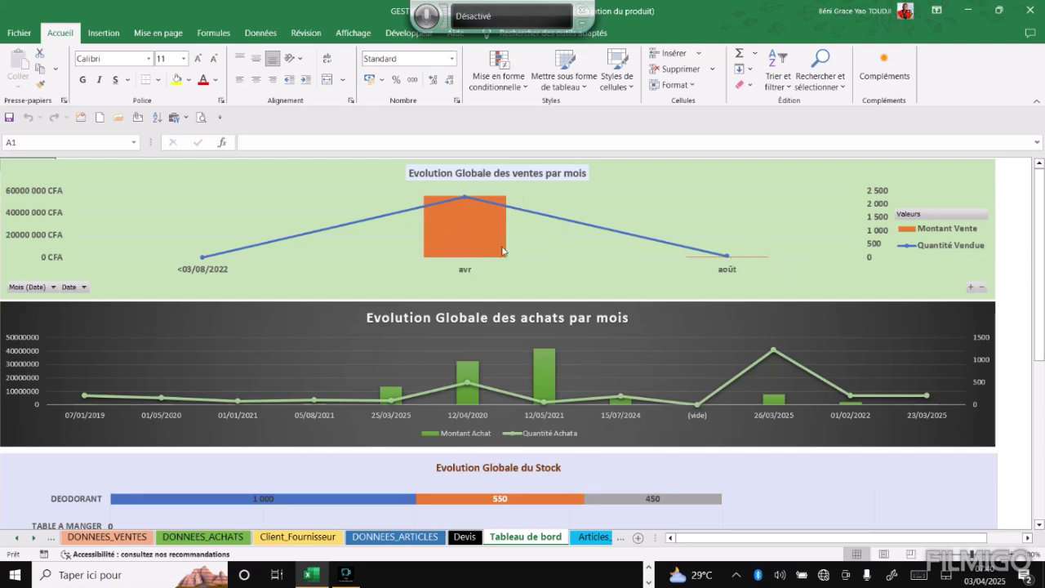
{"action": "mouse_move", "coordinate": [485, 240]}
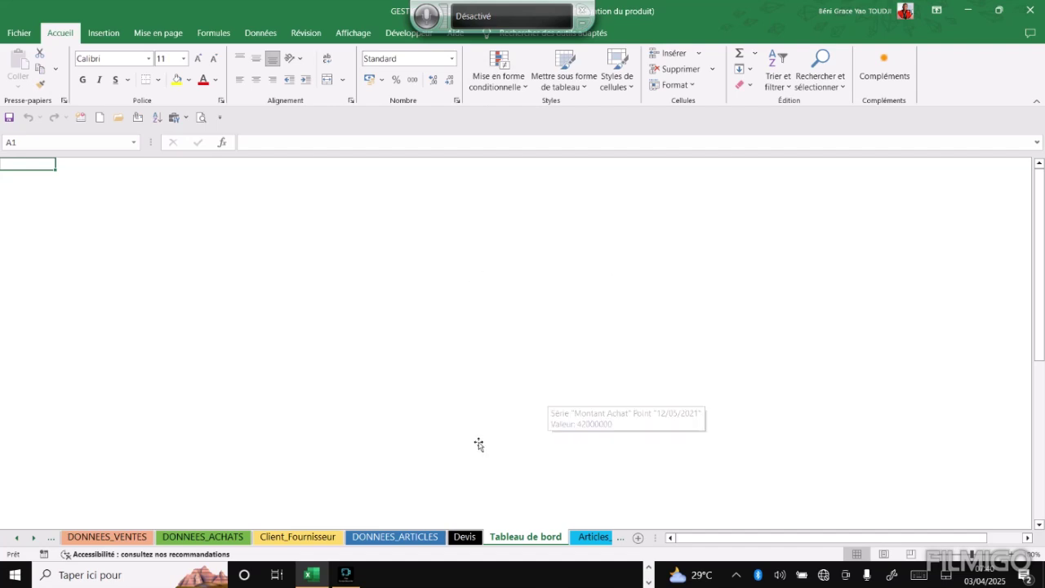
Return to ACCEUIL by way of the DONNEES_VENTES sheet and reopen the dashboard
{"action": "left_click", "coordinate": [519, 538]}
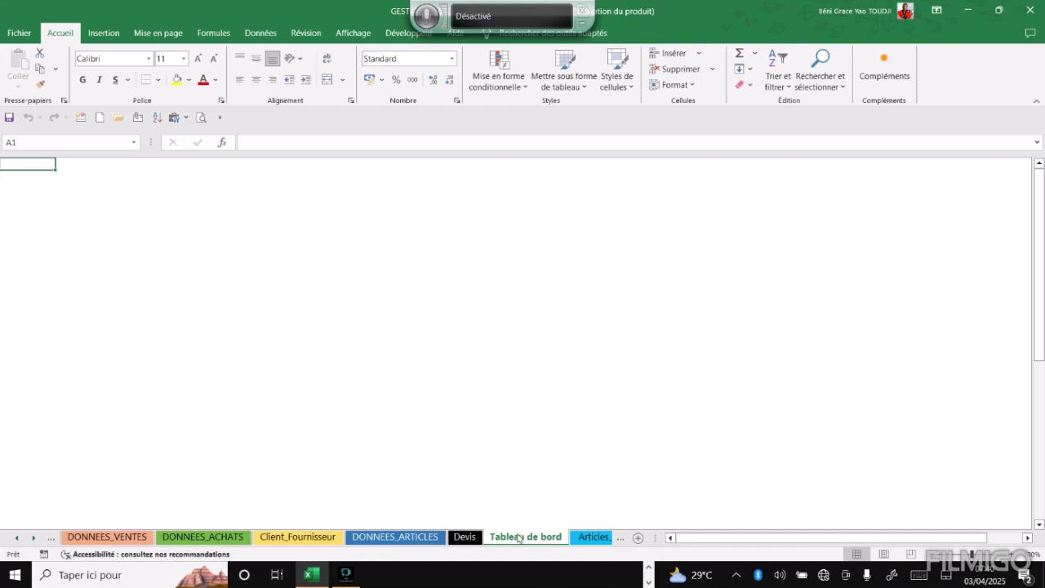
{"action": "left_click", "coordinate": [109, 537]}
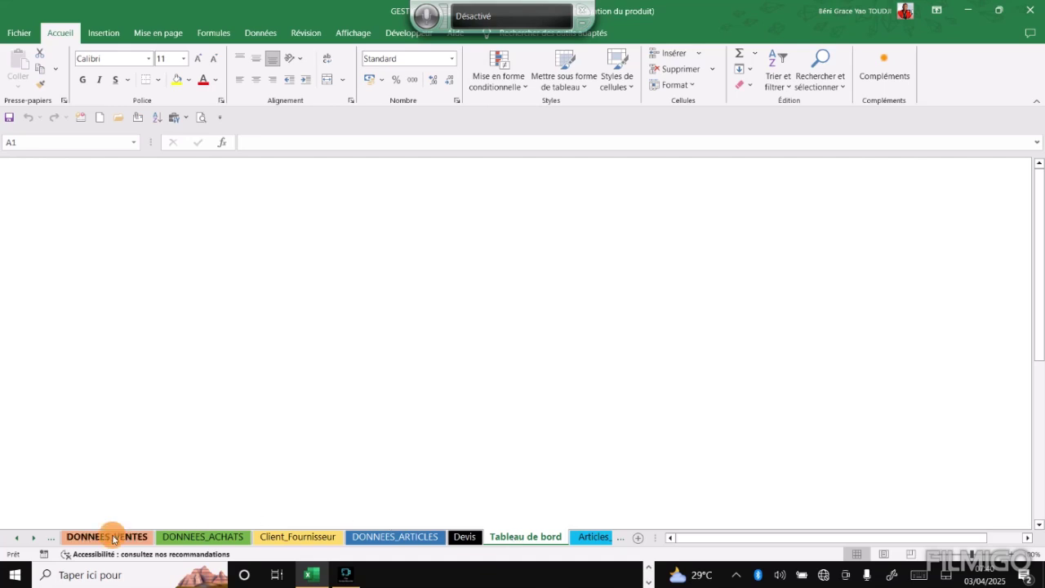
{"action": "left_click", "coordinate": [23, 542]}
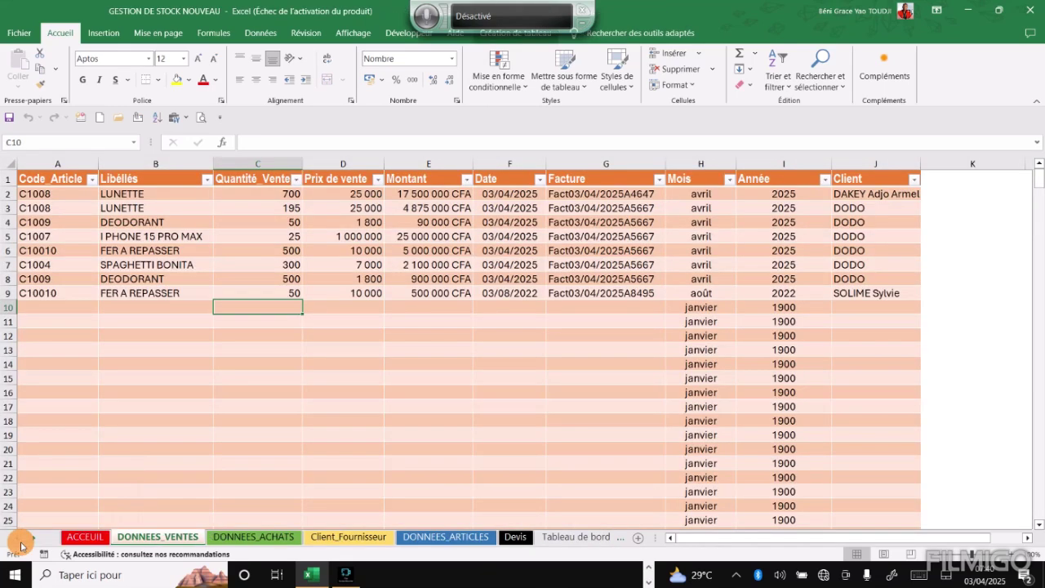
{"action": "left_click", "coordinate": [79, 538]}
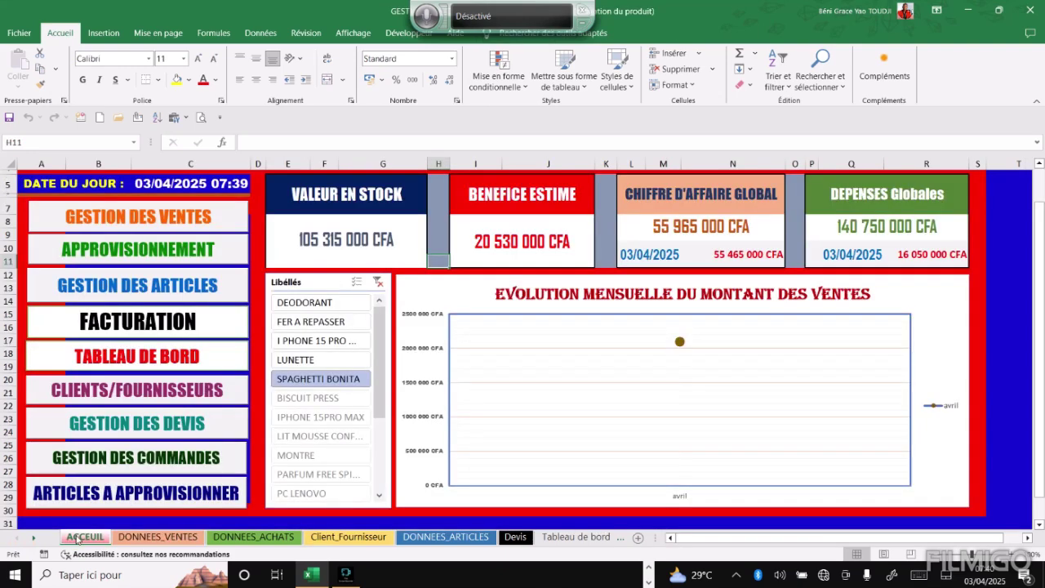
{"action": "left_click", "coordinate": [175, 358]}
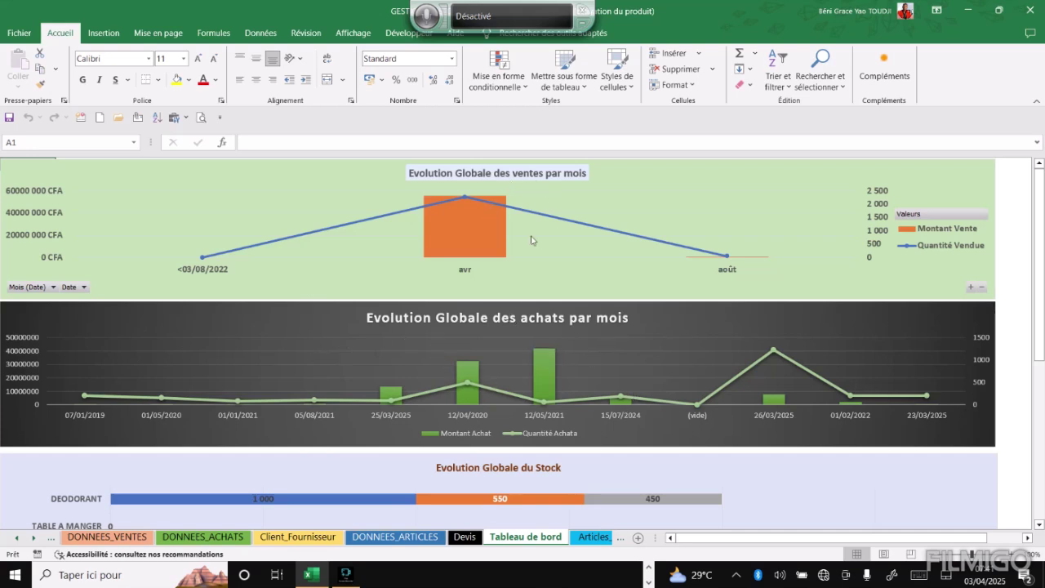
Shift the plot area of the Evolution Globale des achats par mois chart slightly down and extend its upper edge upward
{"action": "left_click", "coordinate": [350, 351]}
{"action": "left_click_drag", "start_coordinate": [444, 357], "coordinate": [445, 365]}
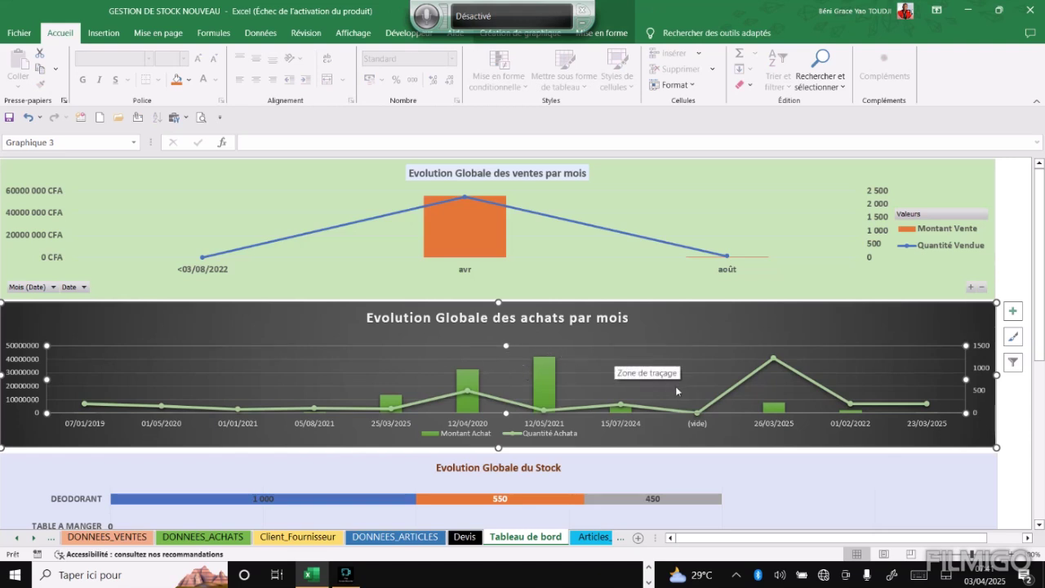
{"action": "left_click", "coordinate": [506, 345]}
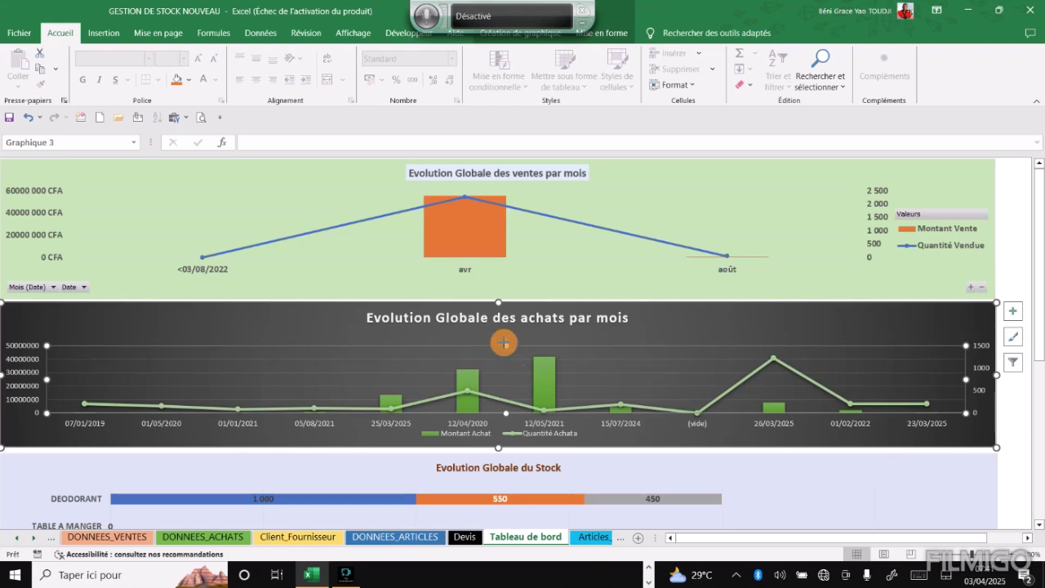
{"action": "left_click_drag", "start_coordinate": [506, 346], "coordinate": [503, 336]}
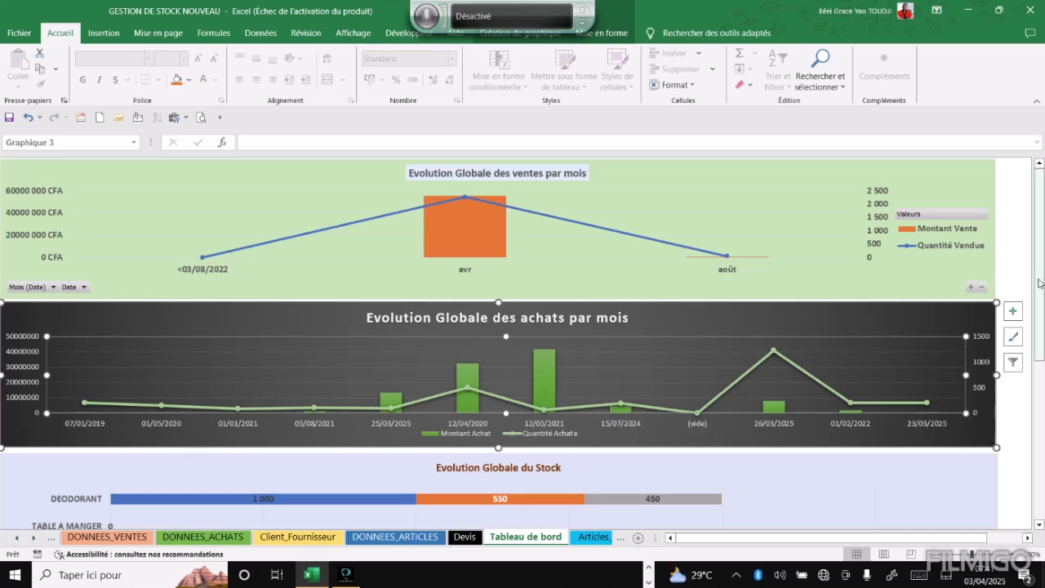
Examine the purchased, sold and in-stock quantities per article in the Evolution Globale du Stock chart
{"action": "left_click_drag", "start_coordinate": [1040, 282], "coordinate": [1039, 352]}
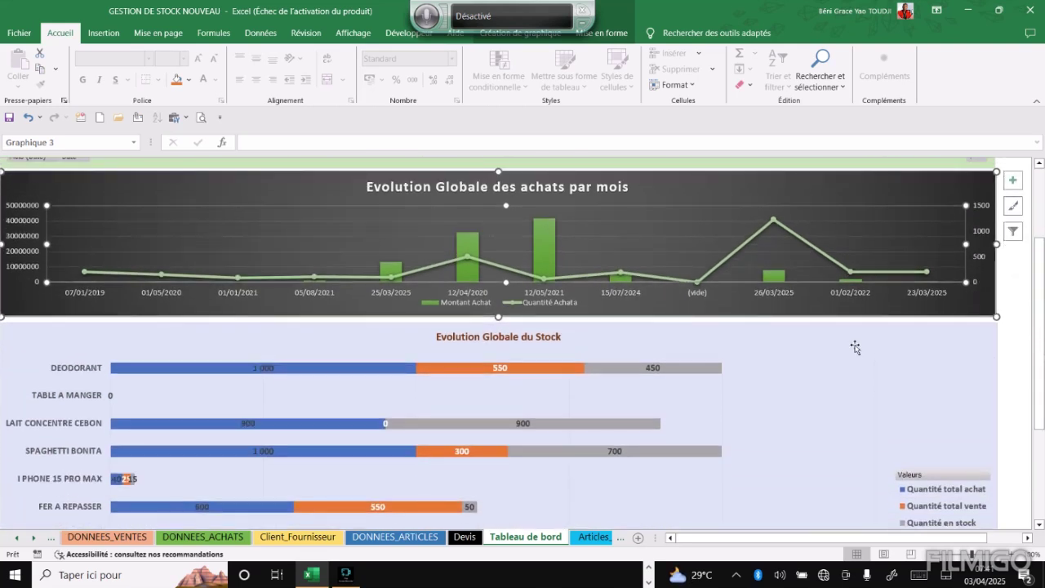
{"action": "left_click", "coordinate": [815, 357]}
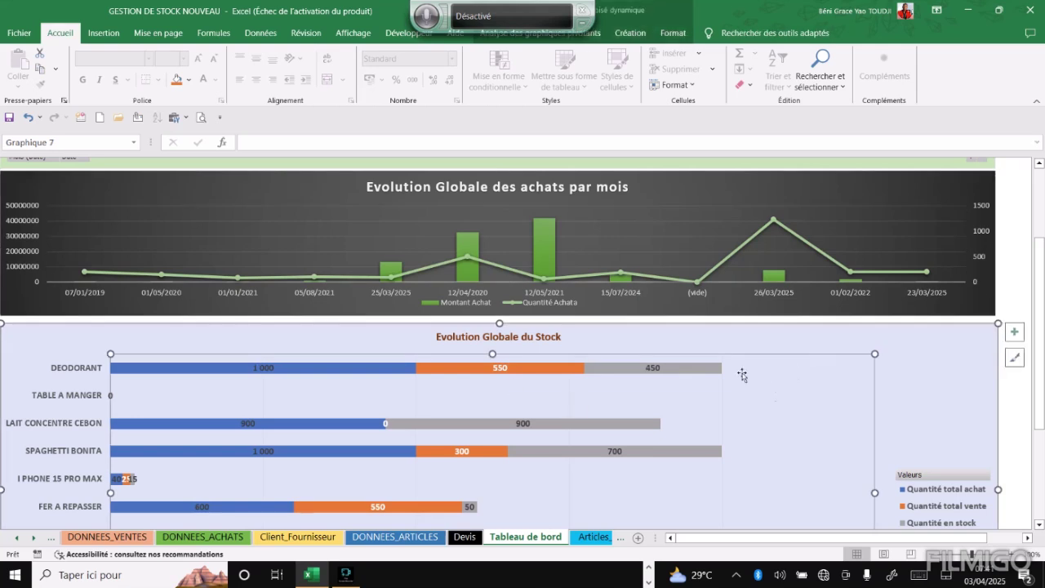
{"action": "left_click_drag", "start_coordinate": [1038, 366], "coordinate": [1042, 406]}
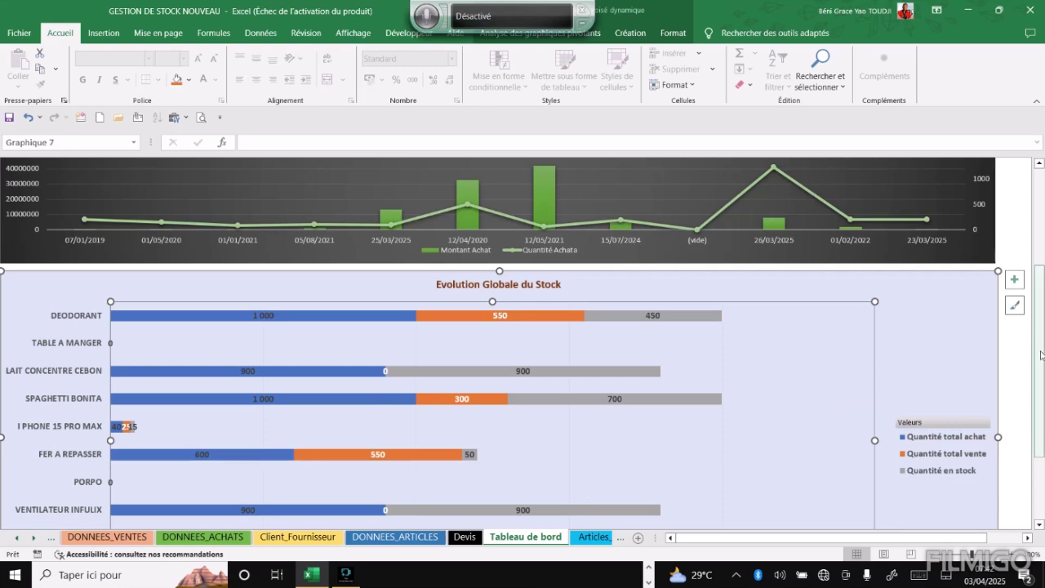
{"action": "left_click_drag", "start_coordinate": [1041, 354], "coordinate": [1038, 390]}
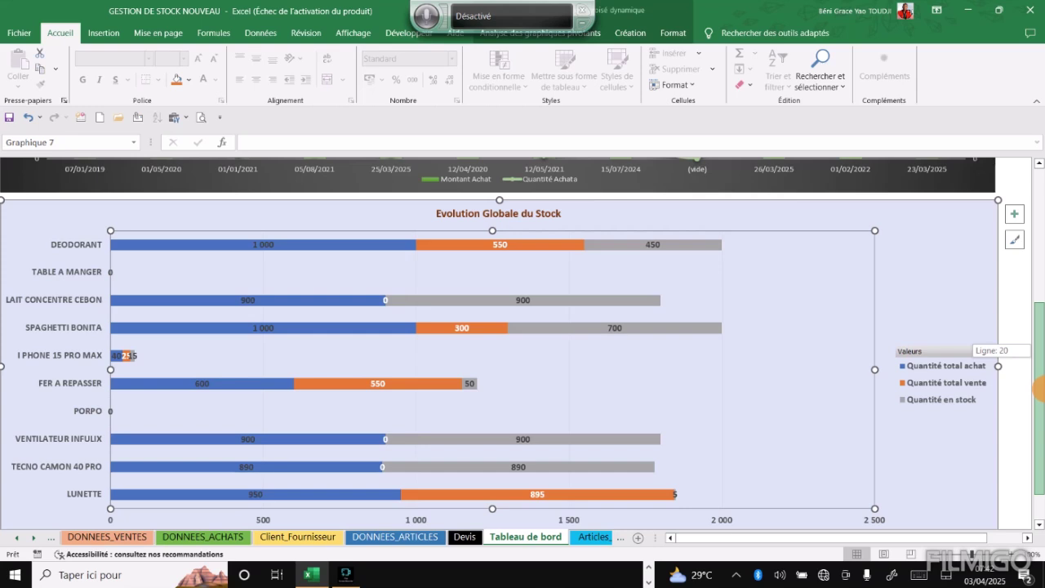
{"action": "mouse_move", "coordinate": [1039, 391]}
{"action": "left_mouse_down"}
{"action": "mouse_move", "coordinate": [1039, 406]}
{"action": "mouse_move", "coordinate": [1042, 388]}
{"action": "left_mouse_up"}
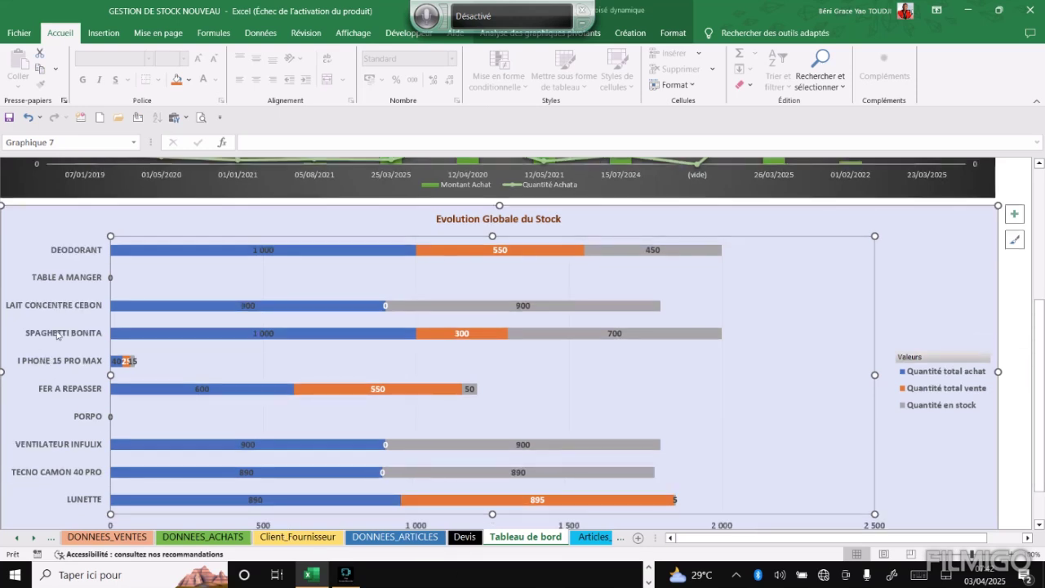
Compare the stock chart with the article quantities on DONNEES_ARTICLES, and return to the dashboard's sales chart
{"action": "left_click", "coordinate": [373, 537]}
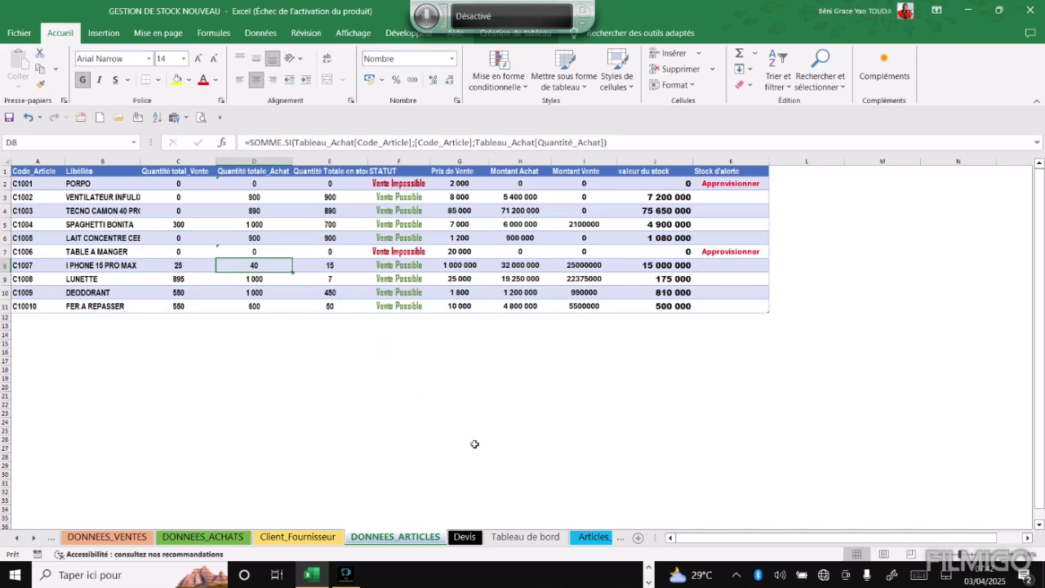
{"action": "left_click", "coordinate": [526, 536]}
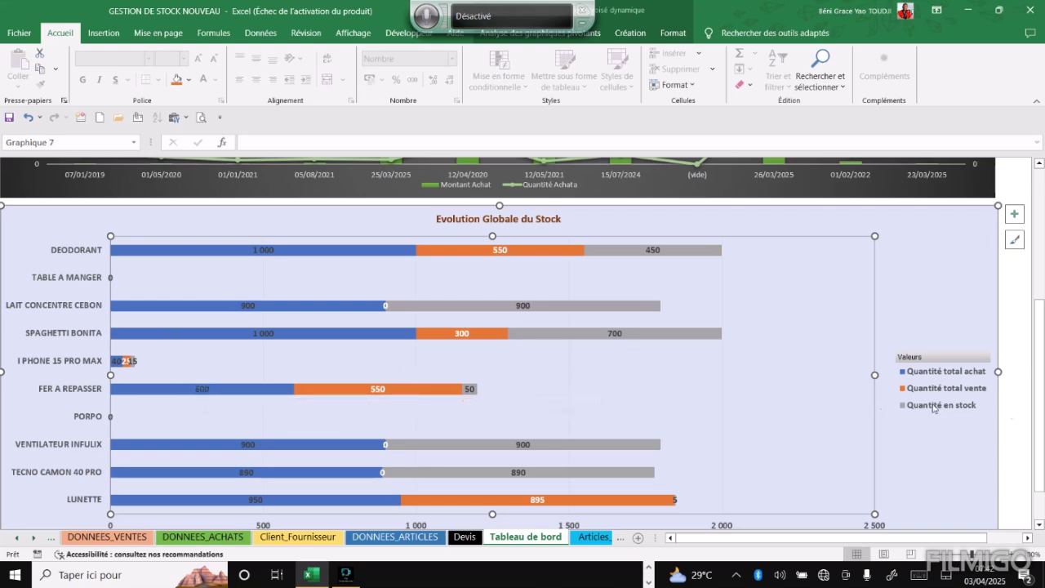
{"action": "left_click_drag", "start_coordinate": [1033, 455], "coordinate": [1033, 311]}
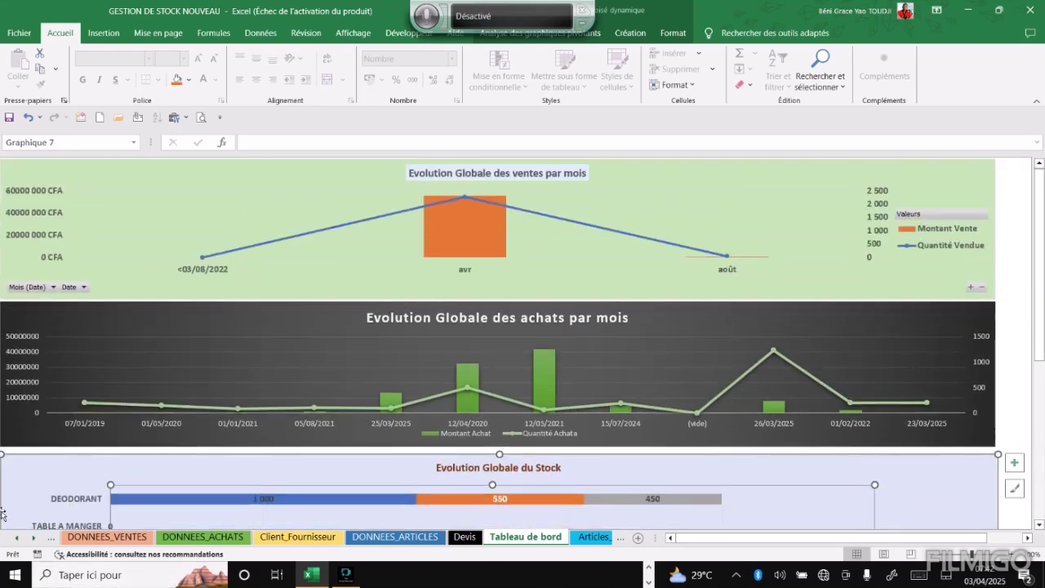
Go back to the ACCEUIL sheet and clear the Libellés slicer filter so the sales chart covers all articles
{"action": "left_click", "coordinate": [14, 539]}
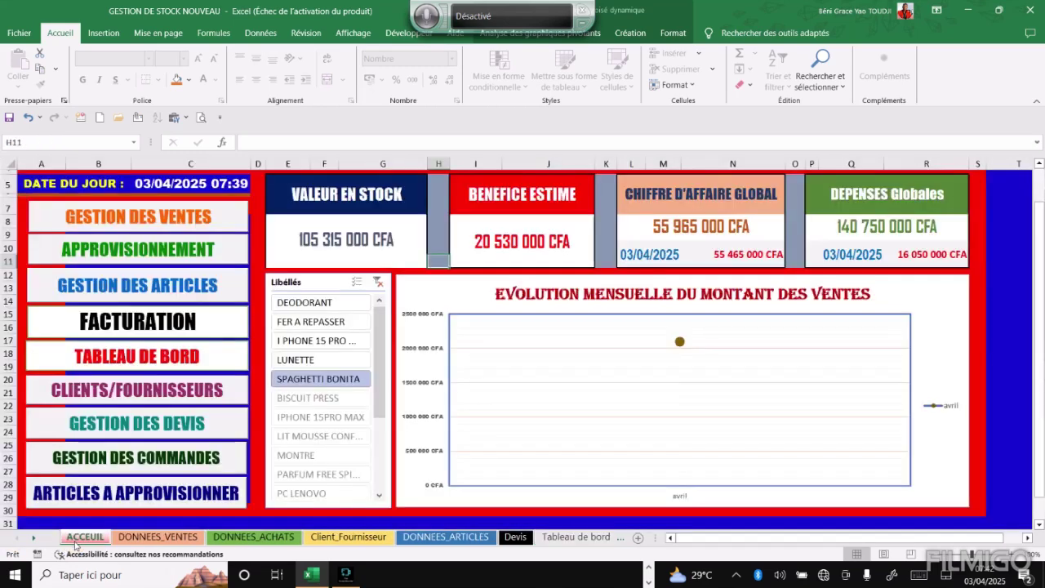
{"action": "left_click", "coordinate": [77, 539]}
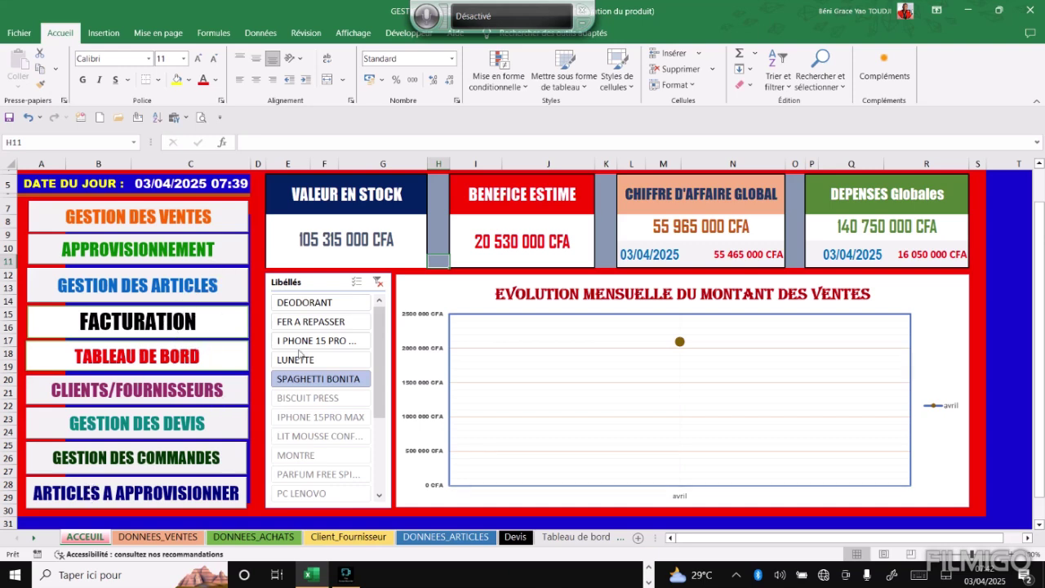
{"action": "left_click", "coordinate": [378, 284]}
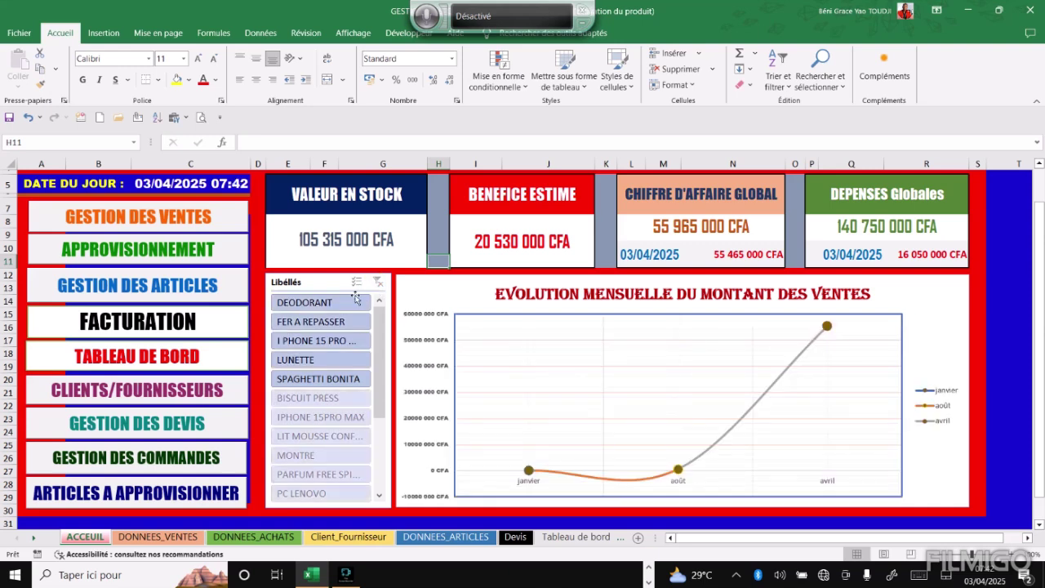
Start a new quote from GESTION DES DEVIS and try to validate the form while it is empty
{"action": "left_click", "coordinate": [159, 420]}
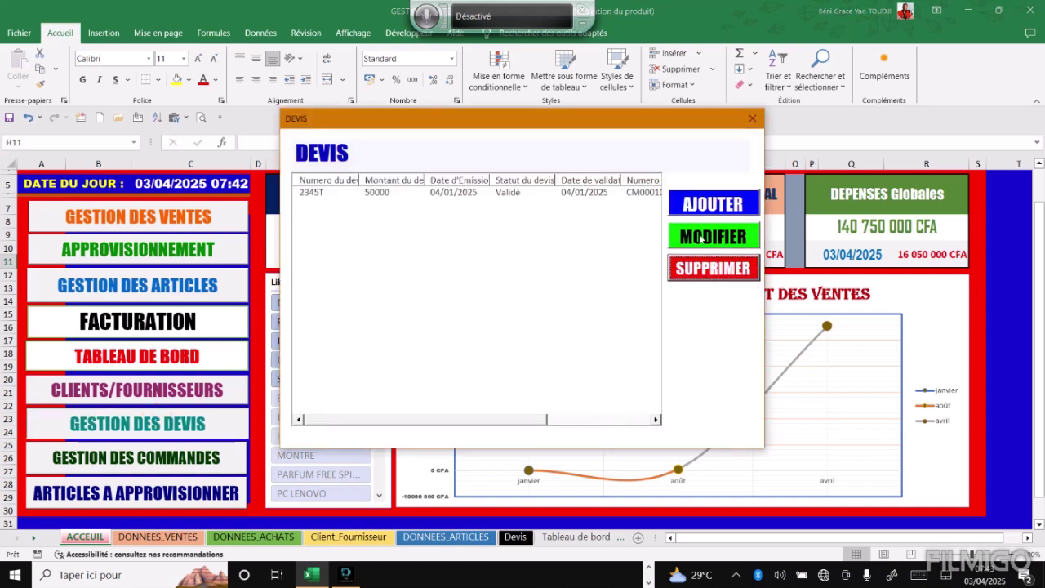
{"action": "left_click", "coordinate": [704, 201]}
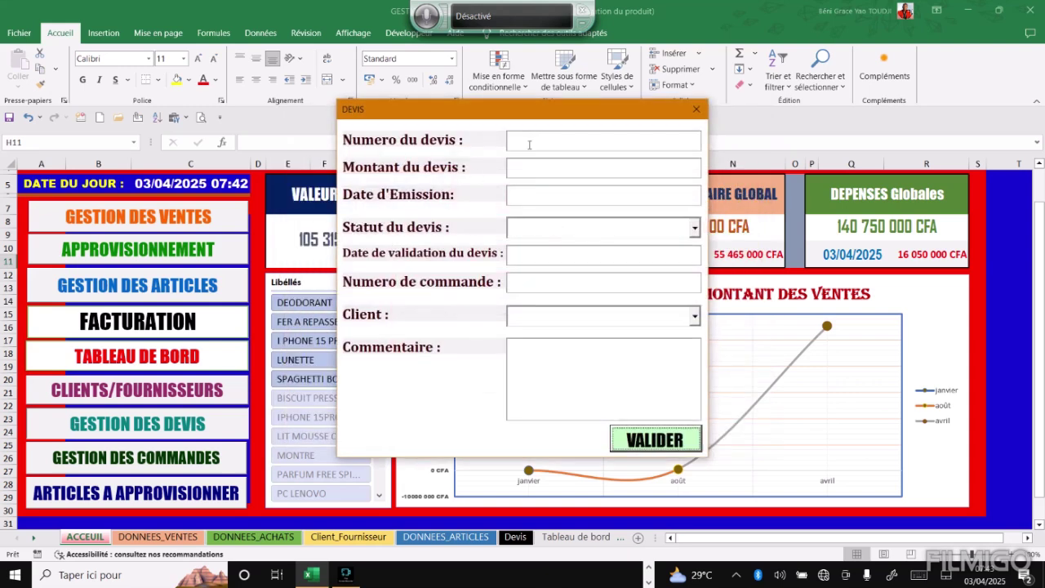
{"action": "left_click", "coordinate": [630, 445]}
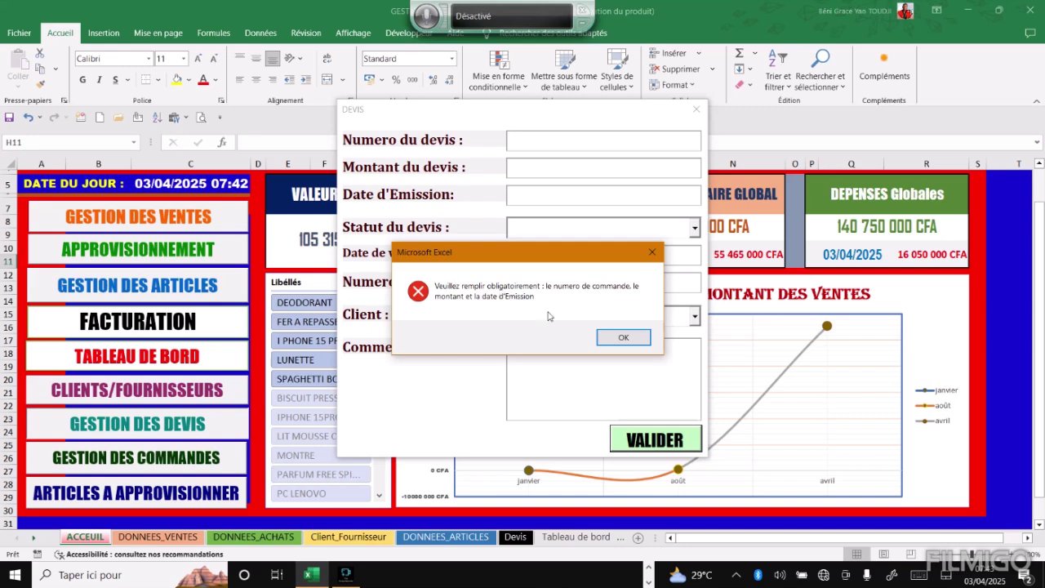
{"action": "left_click", "coordinate": [619, 340]}
Fill in the quote number B1B2, the amount 900000 and the issue date 02/04/2025
{"action": "left_click", "coordinate": [556, 142]}
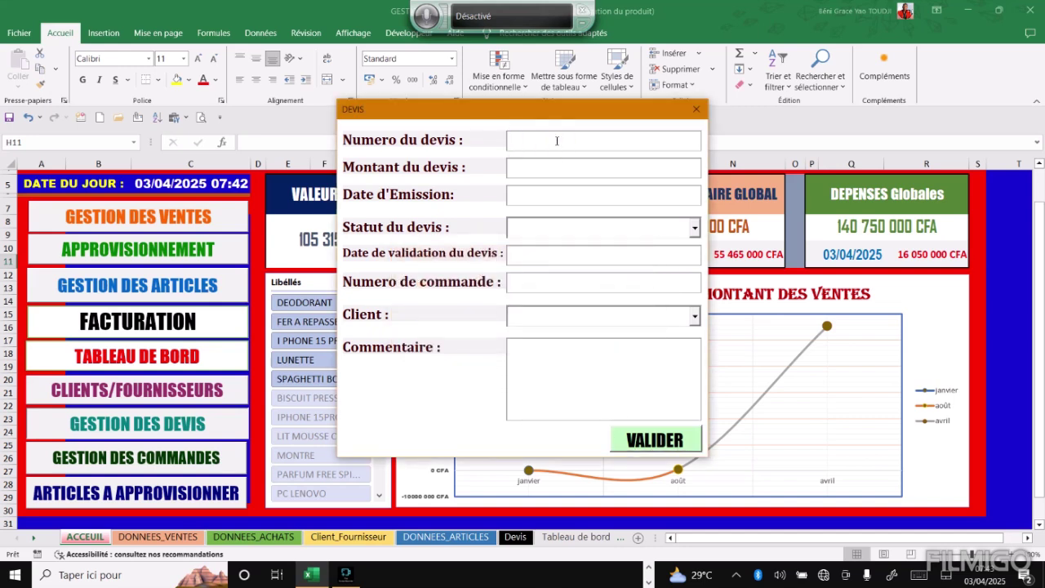
{"action": "type", "text": "B1B2"}
{"action": "left_click", "coordinate": [551, 169]}
{"action": "type", "text": "9000"}
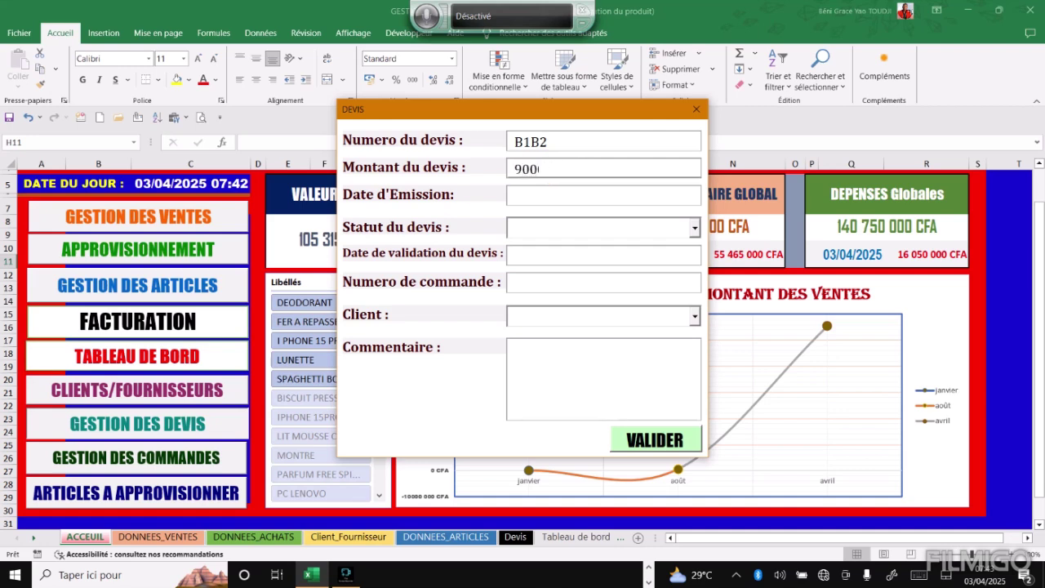
{"action": "type", "text": "0"}
{"action": "left_click", "coordinate": [590, 196]}
{"action": "type", "text": "0"}
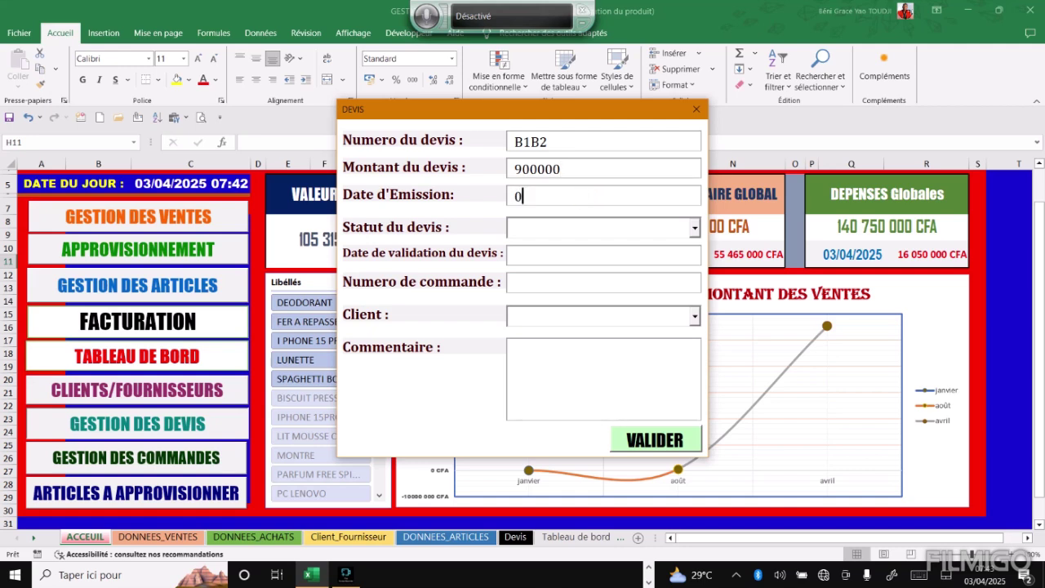
{"action": "type", "text": "2/"}
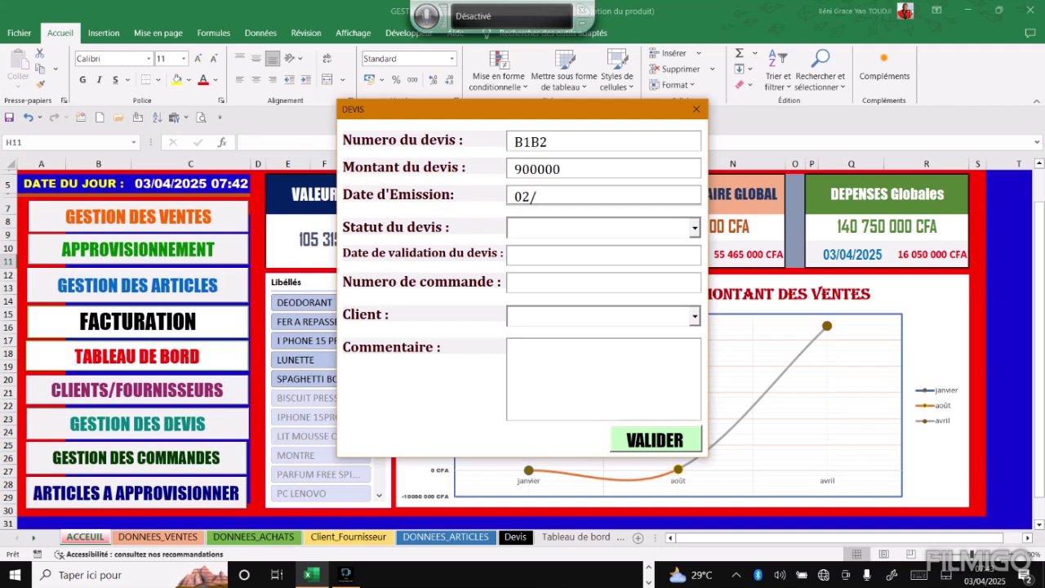
{"action": "type", "text": "04/2025"}
Set the quote's status to Validé and its validation date to 03/04/2025
{"action": "left_click", "coordinate": [694, 230]}
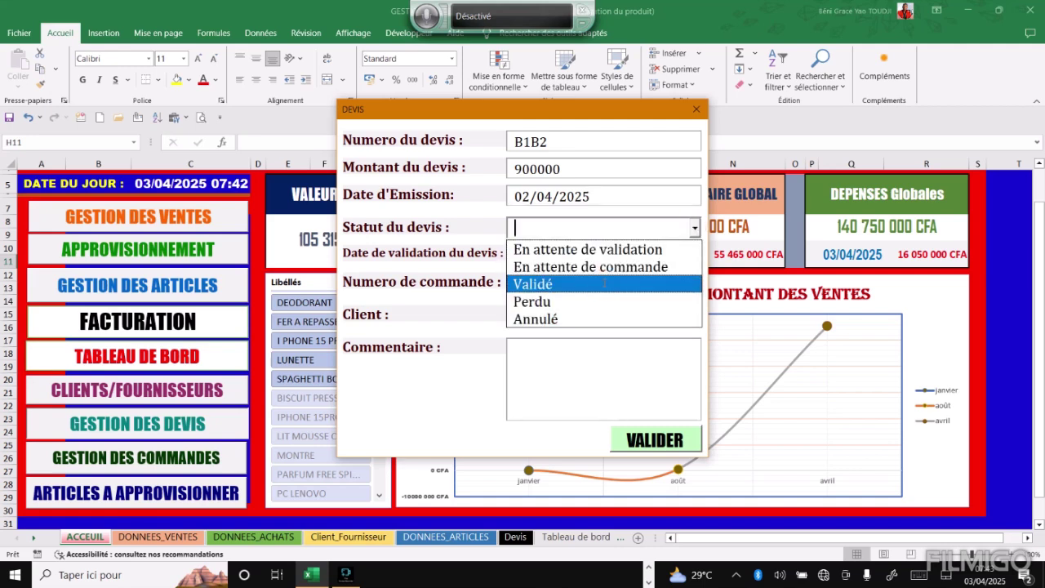
{"action": "left_click", "coordinate": [604, 284]}
{"action": "left_click", "coordinate": [547, 255]}
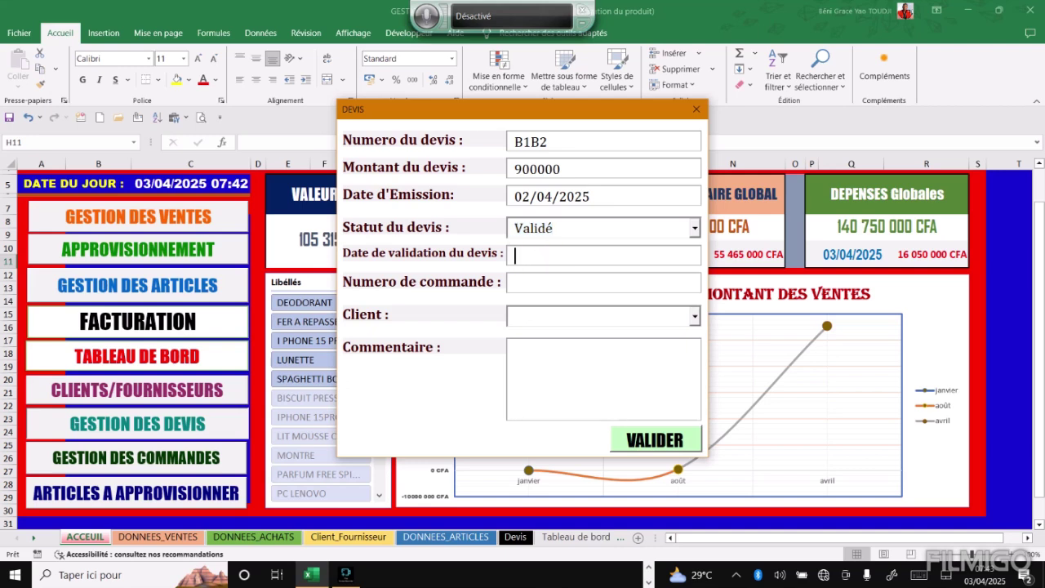
{"action": "type", "text": "03"}
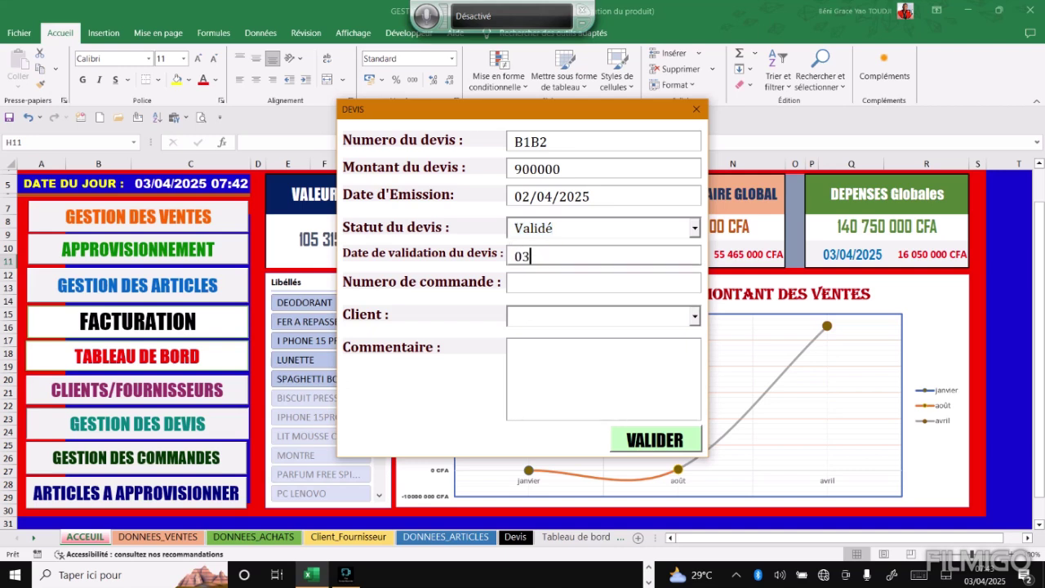
{"action": "type", "text": "/04/2025"}
Enter the order number in the quote's Numero de commande field
{"action": "left_click", "coordinate": [542, 280]}
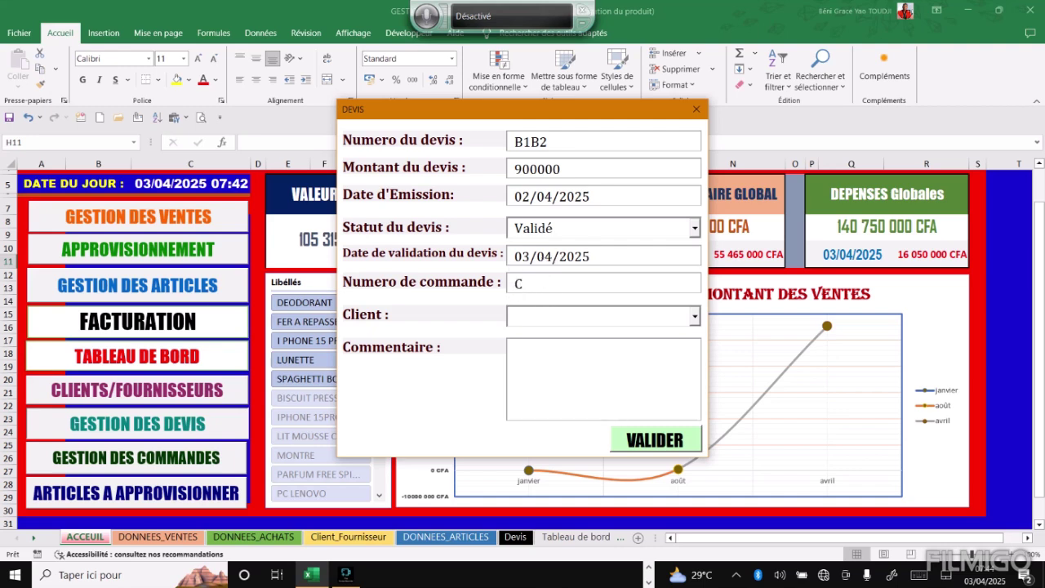
{"action": "type", "text": "CM004"}
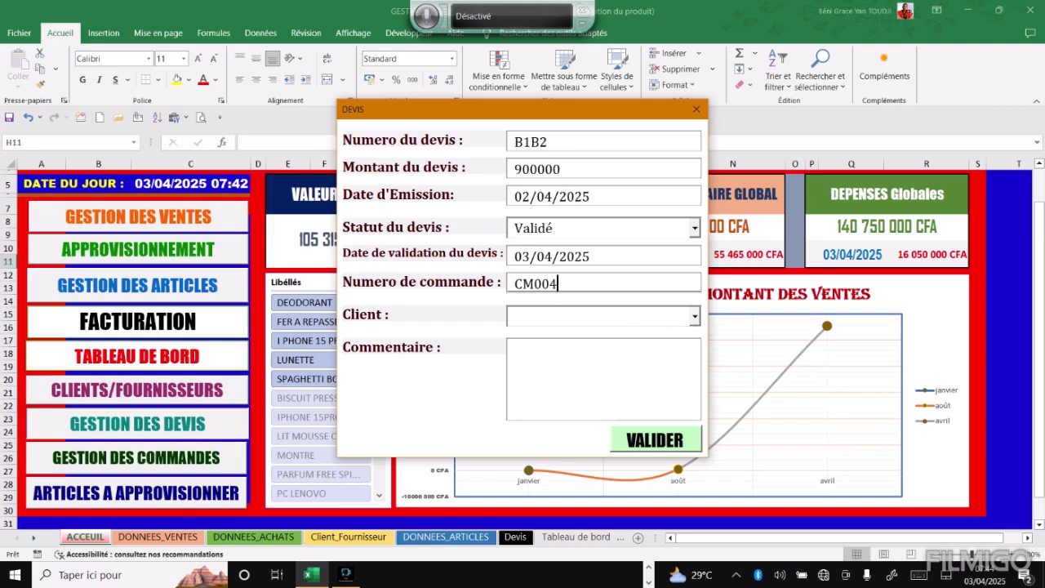
{"action": "type", "text": "COCO"}
{"action": "key", "text": "BackSpace"}
{"action": "key", "text": "BackSpace"}
{"action": "key", "text": "BackSpace"}
Enter the client's name, save the quote without a comment, and close the quotes list
{"action": "left_click", "coordinate": [631, 320]}
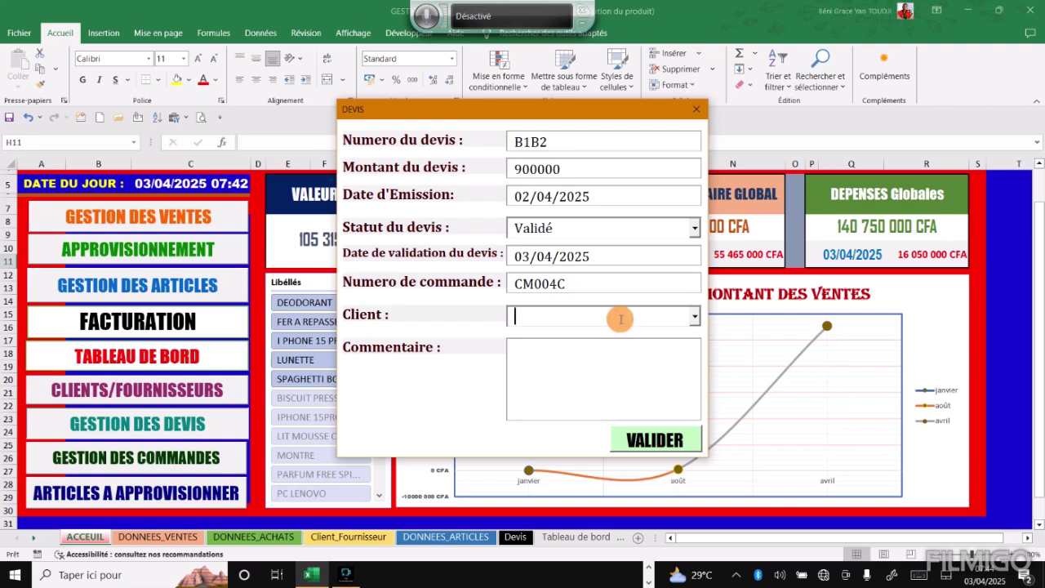
{"action": "type", "text": "COCO"}
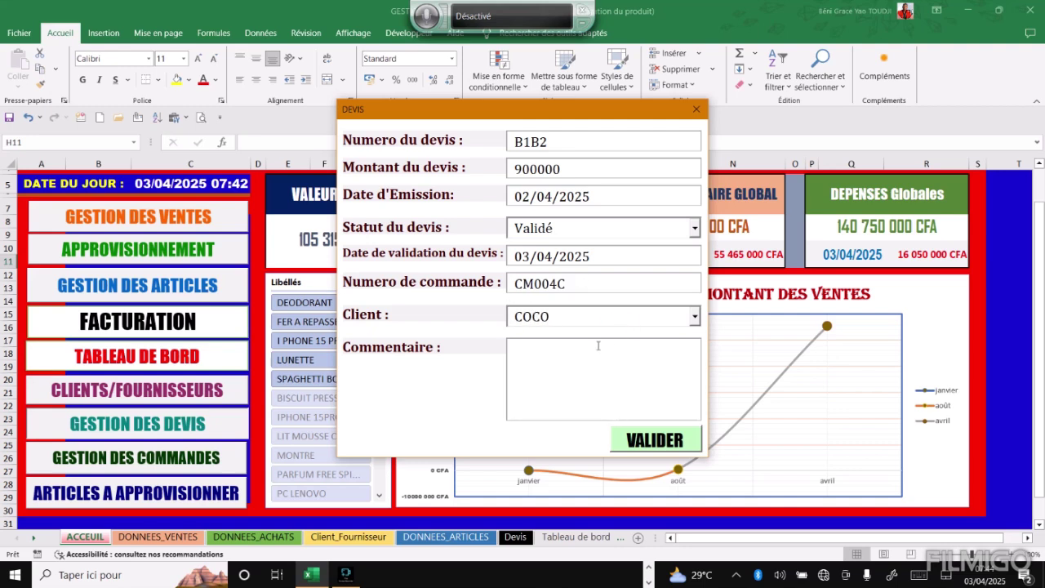
{"action": "left_click", "coordinate": [548, 355]}
{"action": "left_click", "coordinate": [631, 439]}
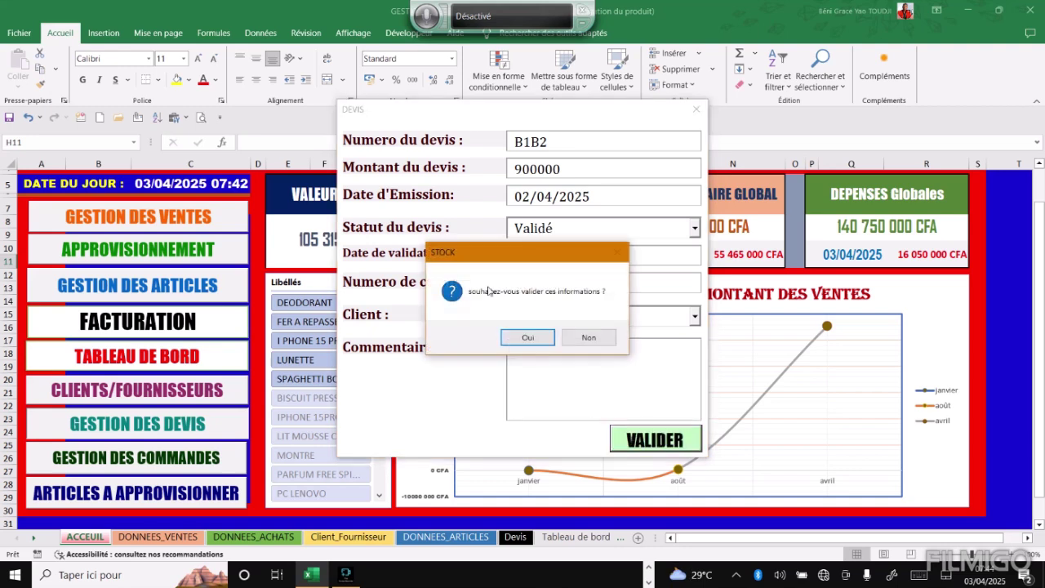
{"action": "left_click", "coordinate": [526, 337]}
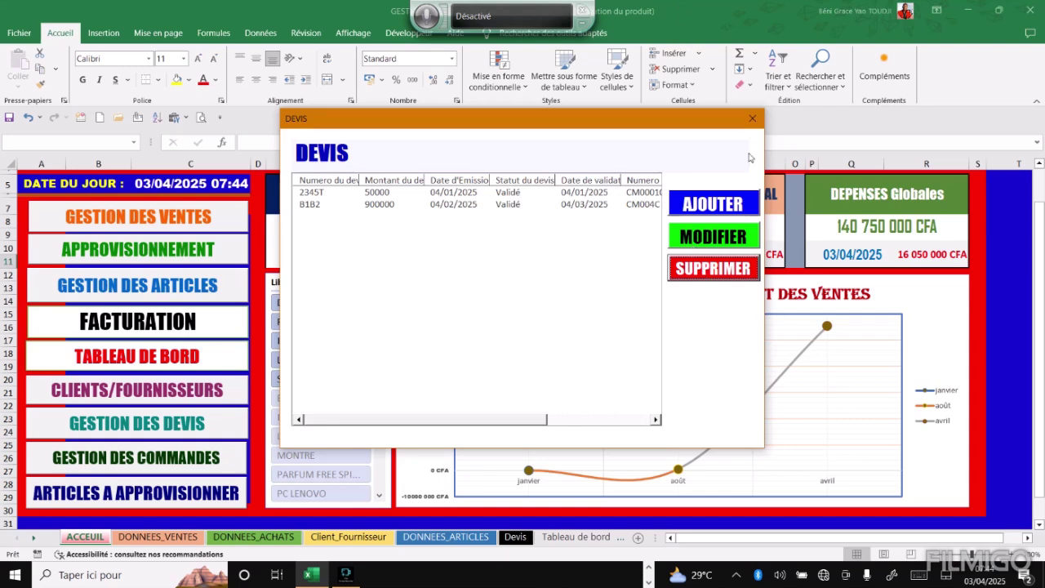
{"action": "left_click", "coordinate": [752, 119]}
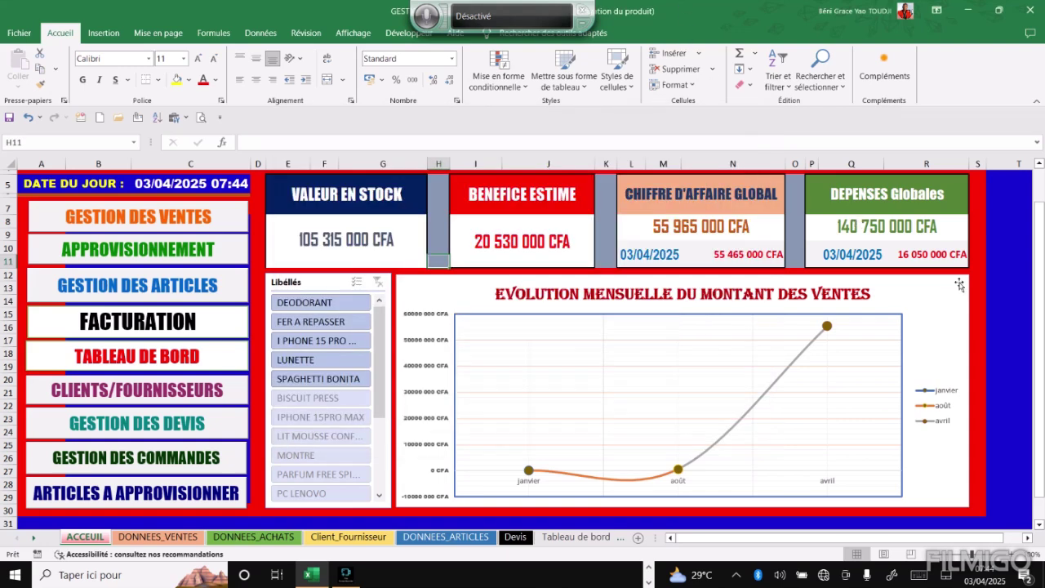
Look over the ACCEUIL sheet and the sales, purchases, contacts, articles, quotes, dashboard and restocking sheets
{"action": "left_click_drag", "start_coordinate": [1039, 376], "coordinate": [1040, 329]}
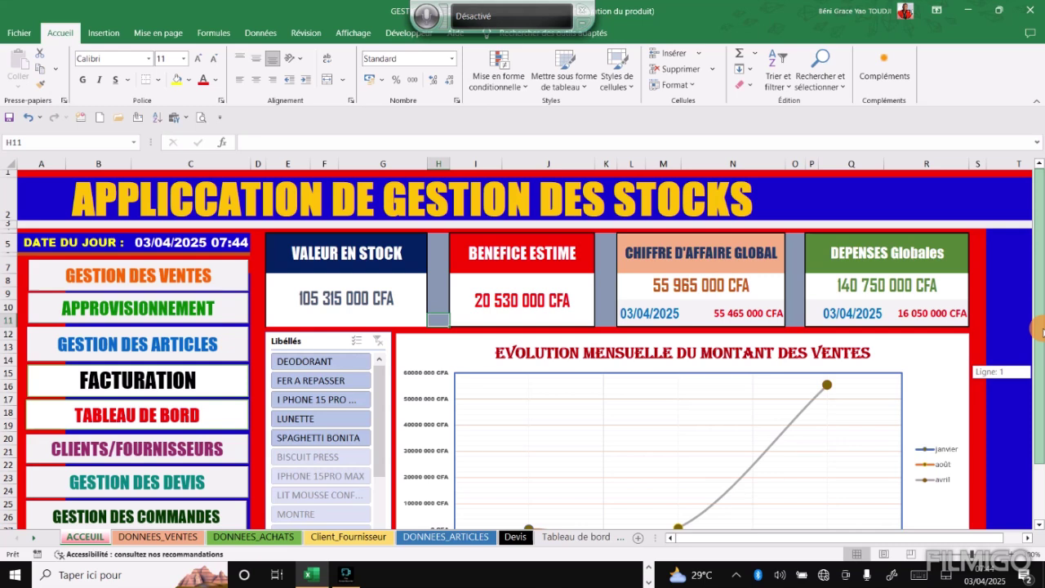
{"action": "left_click_drag", "start_coordinate": [1039, 331], "coordinate": [1038, 414]}
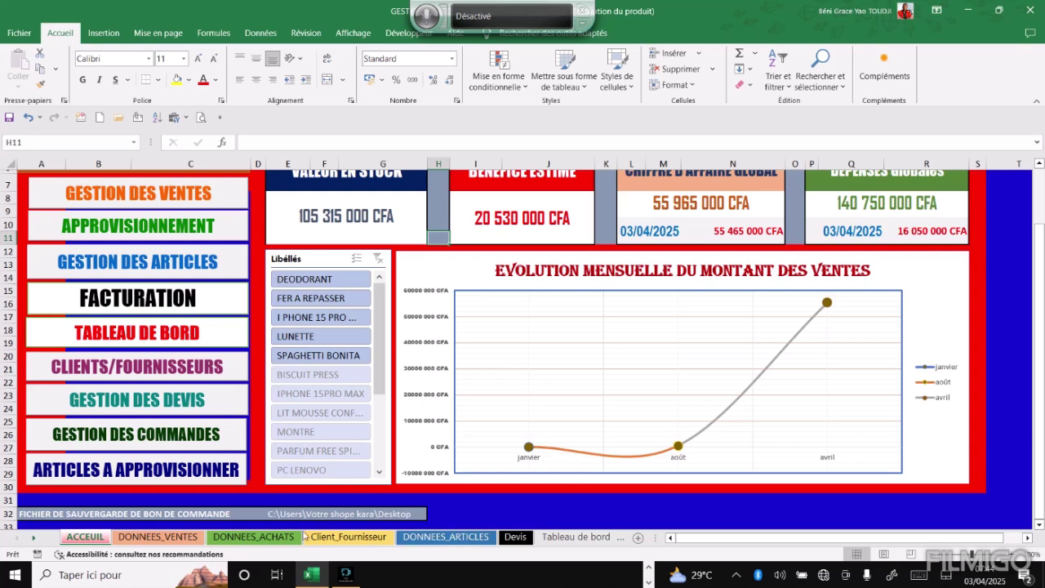
{"action": "left_click", "coordinate": [157, 537]}
{"action": "left_click", "coordinate": [235, 539]}
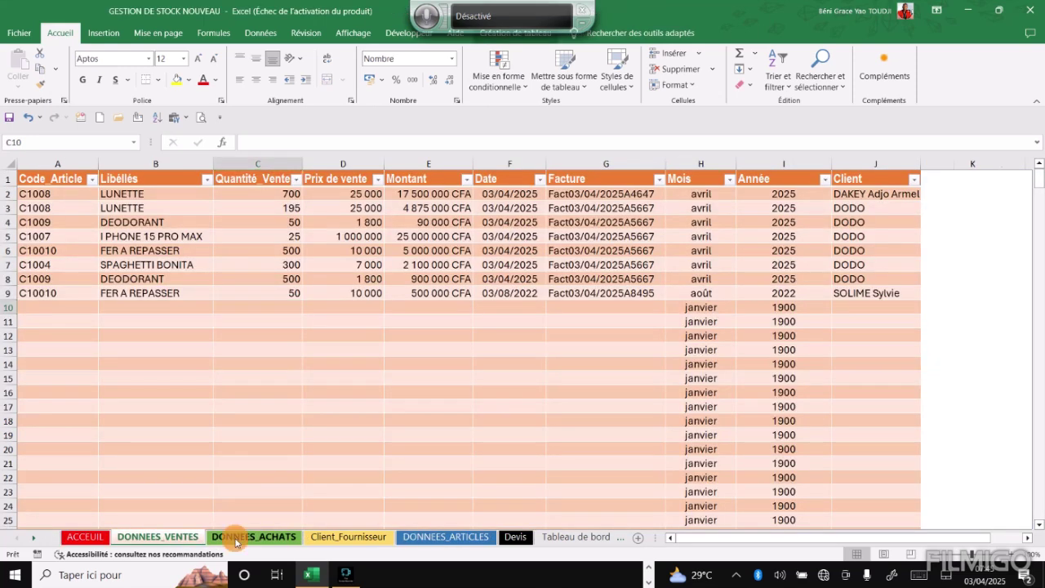
{"action": "left_click", "coordinate": [322, 543]}
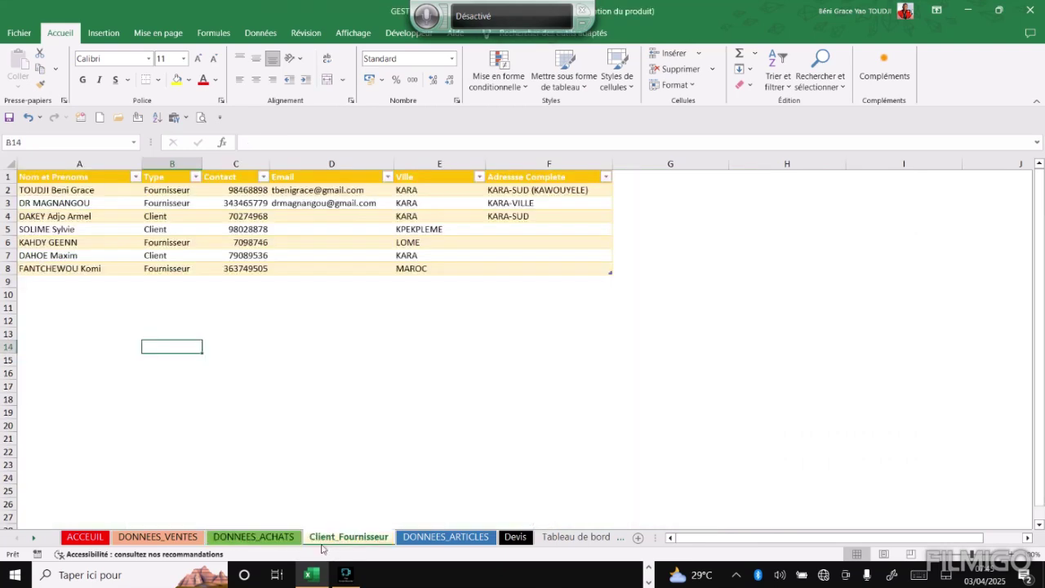
{"action": "left_click", "coordinate": [424, 539]}
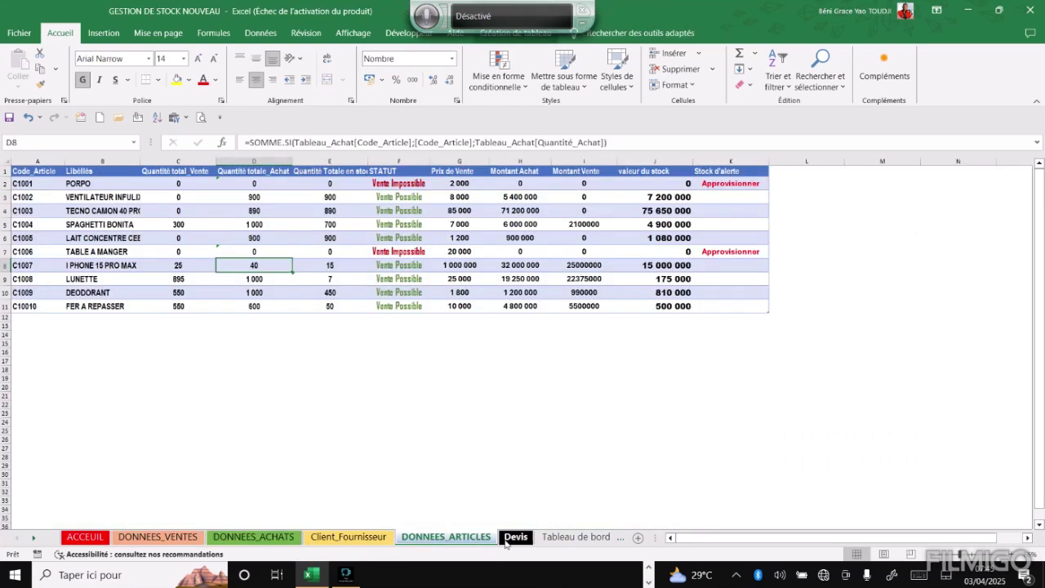
{"action": "left_click", "coordinate": [515, 538]}
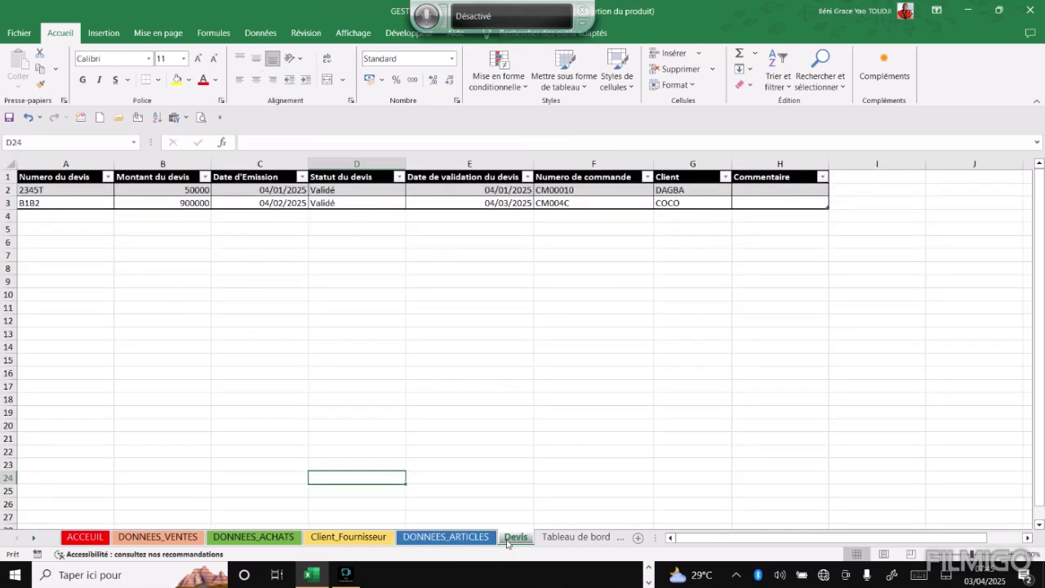
{"action": "left_click", "coordinate": [551, 540]}
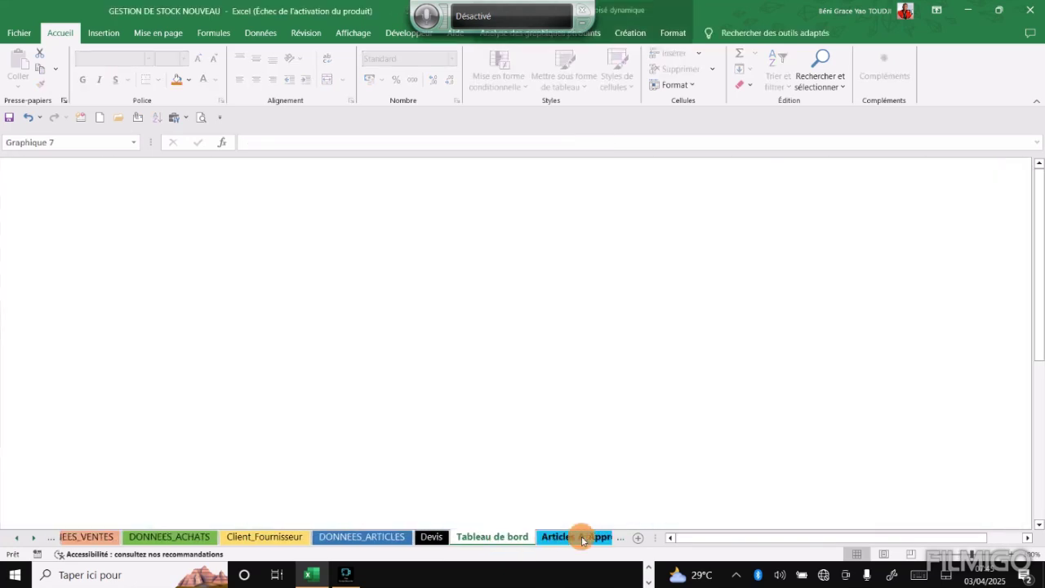
{"action": "left_click", "coordinate": [581, 538]}
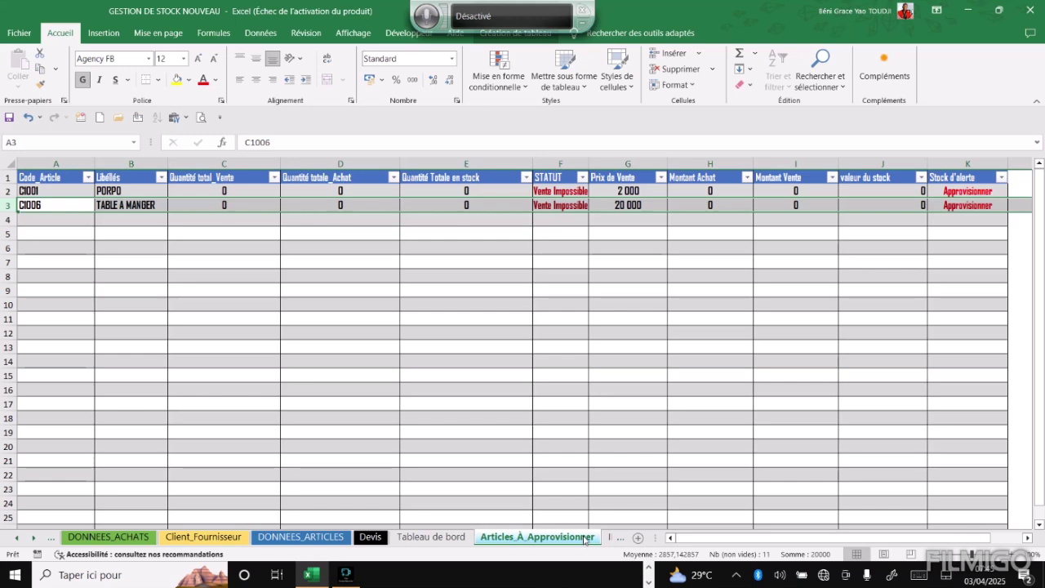
Review the company details on the INFO-ENTITE sheet and switch to LISTE FACTURE
{"action": "left_click", "coordinate": [608, 539]}
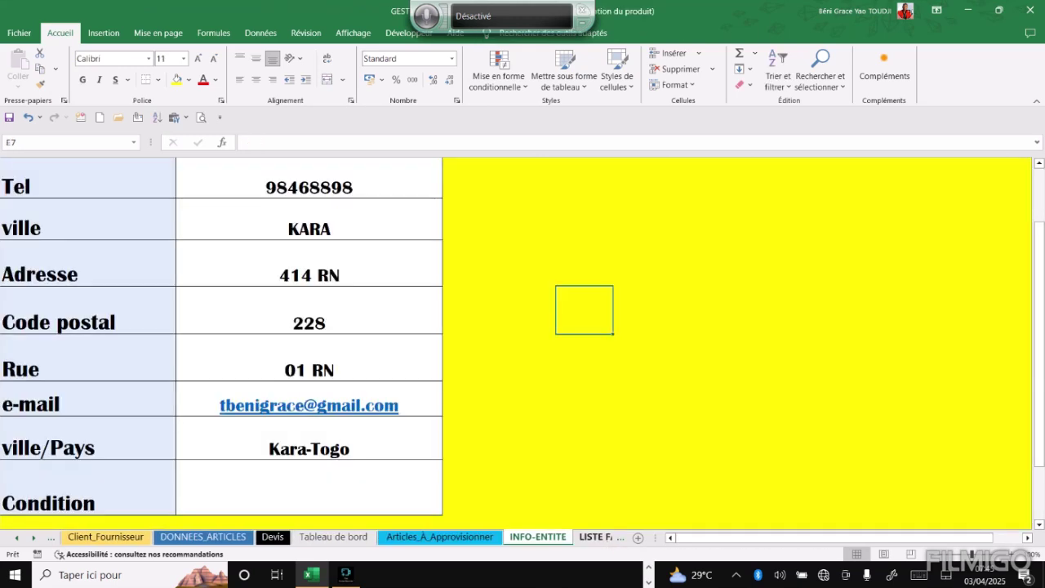
{"action": "scroll", "coordinate": [522, 340], "scroll_direction": "up", "scroll_amount": 1}
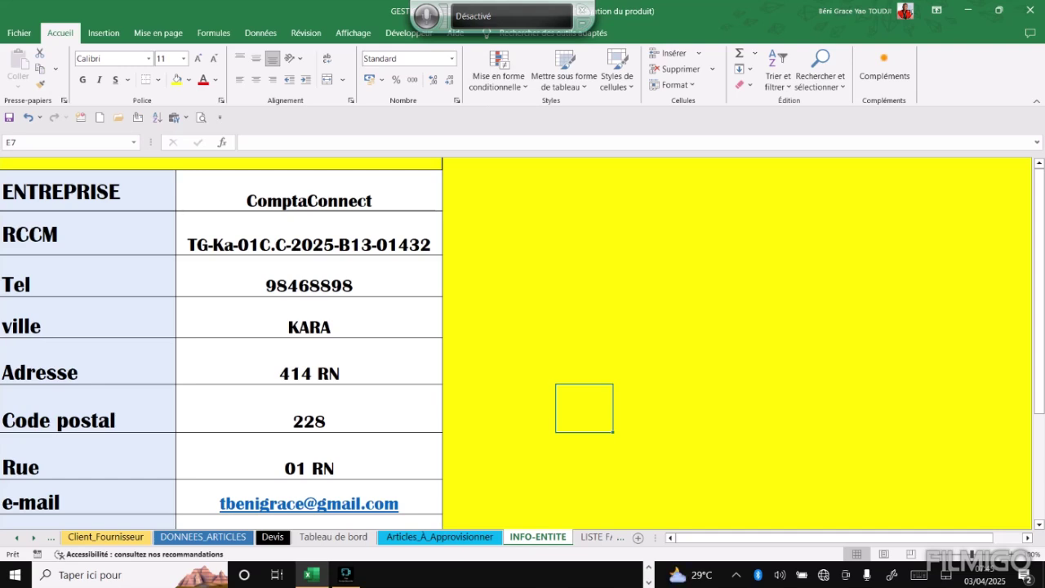
{"action": "scroll", "coordinate": [996, 385], "scroll_direction": "down", "scroll_amount": 2}
{"action": "scroll", "coordinate": [1012, 425], "scroll_direction": "up", "scroll_amount": 2}
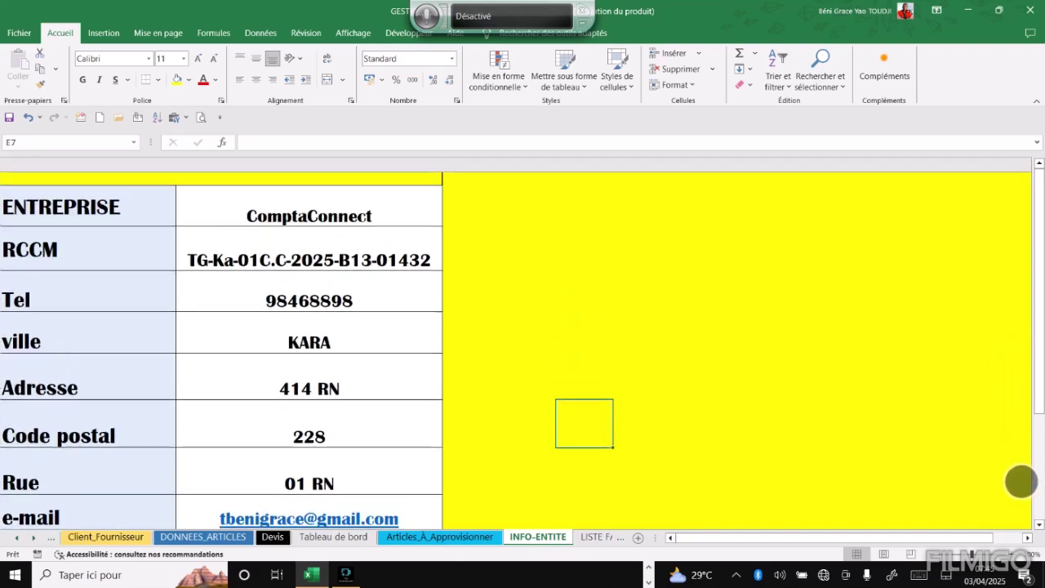
{"action": "scroll", "coordinate": [1020, 482], "scroll_direction": "down", "scroll_amount": 3}
{"action": "scroll", "coordinate": [1013, 329], "scroll_direction": "up", "scroll_amount": 1}
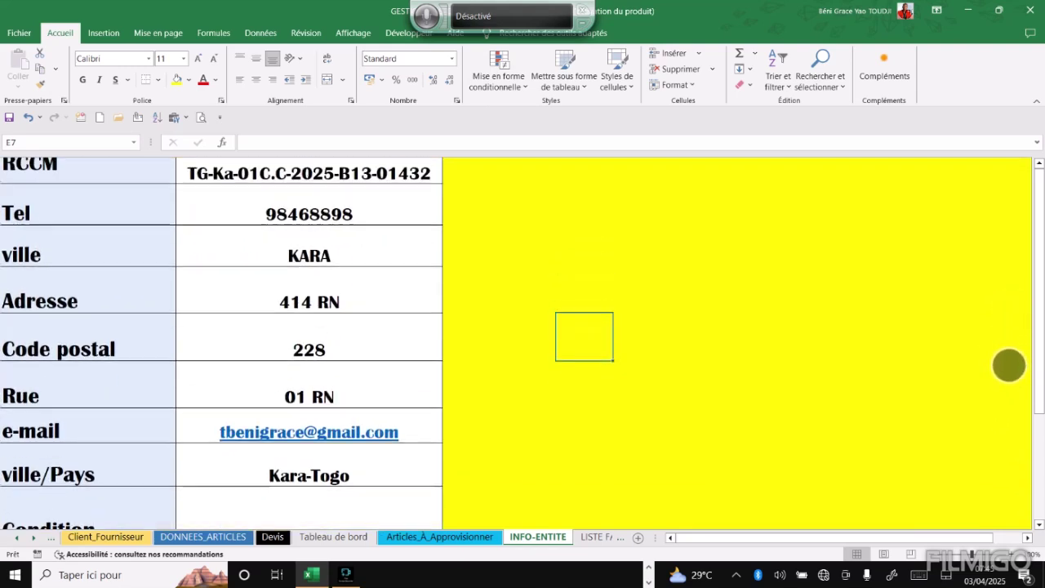
{"action": "scroll", "coordinate": [1009, 365], "scroll_direction": "up", "scroll_amount": 1}
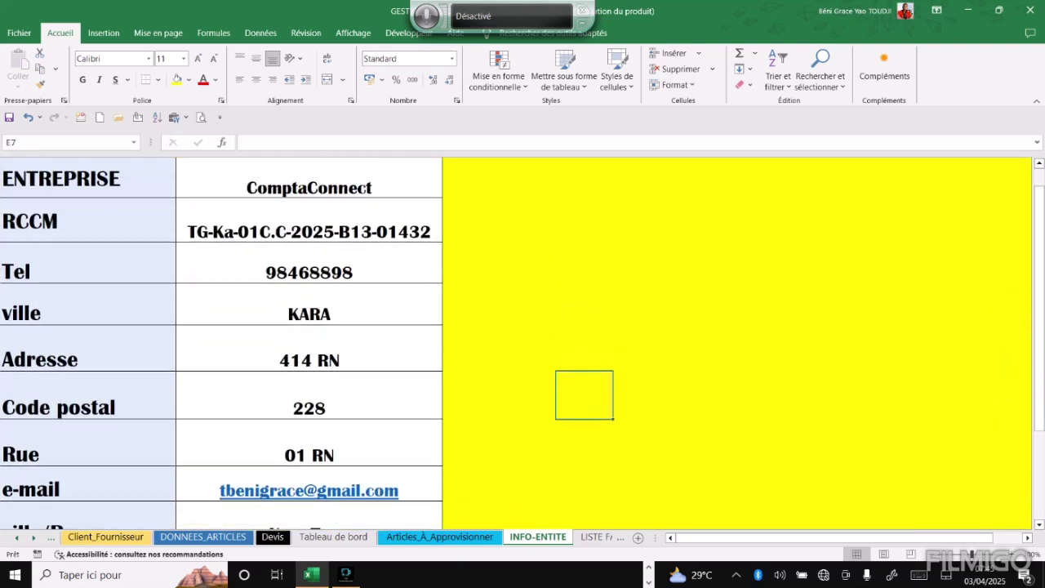
{"action": "left_click", "coordinate": [595, 538]}
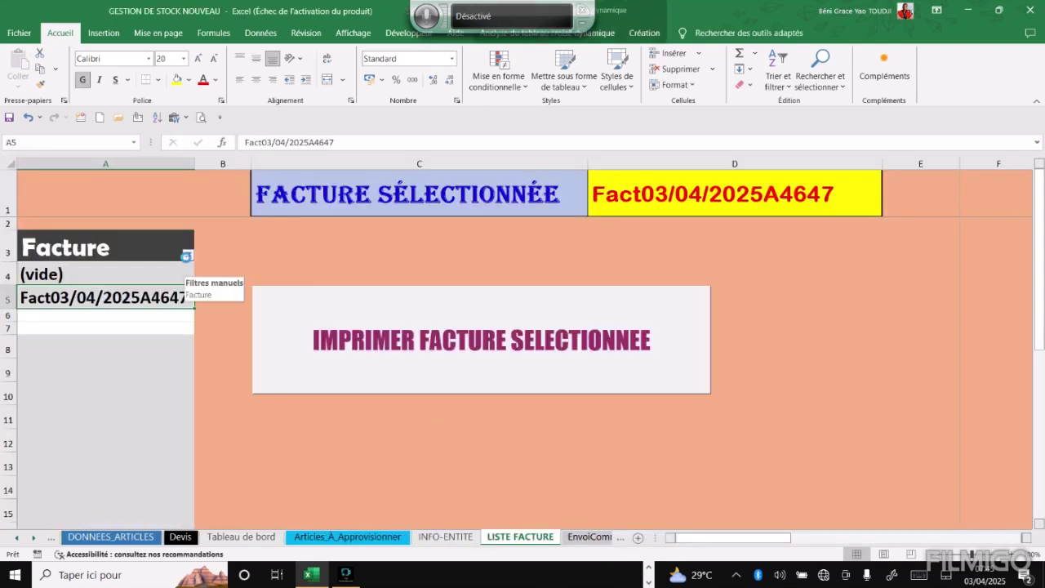
{"action": "left_click", "coordinate": [188, 255]}
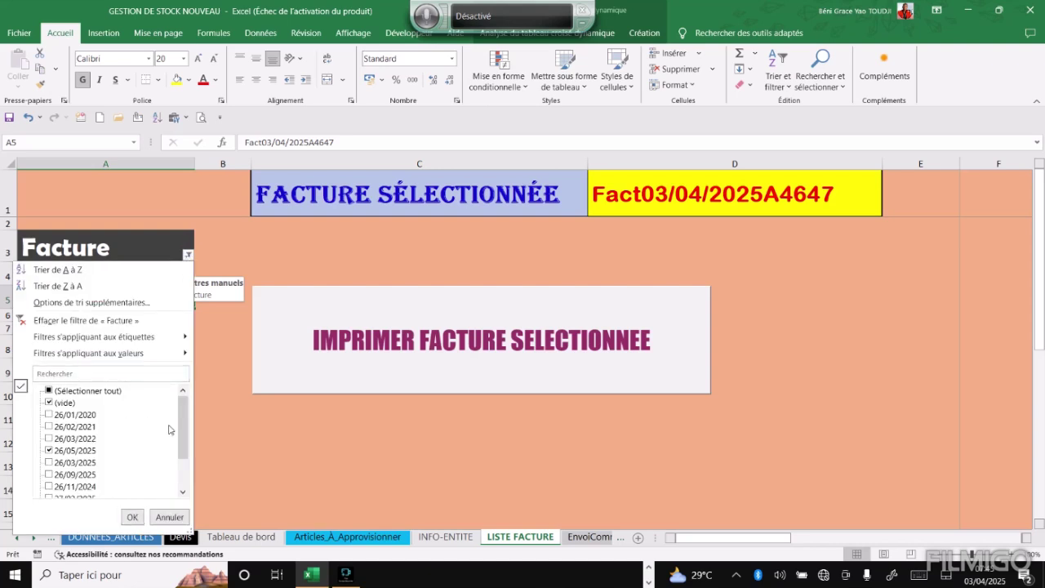
{"action": "left_click_drag", "start_coordinate": [183, 439], "coordinate": [187, 476]}
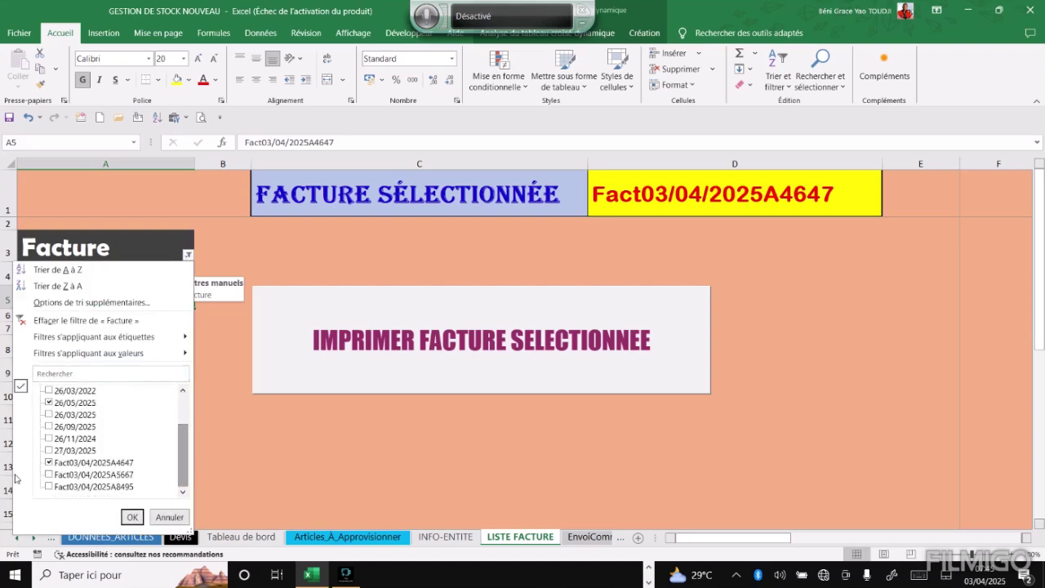
{"action": "left_click", "coordinate": [50, 475]}
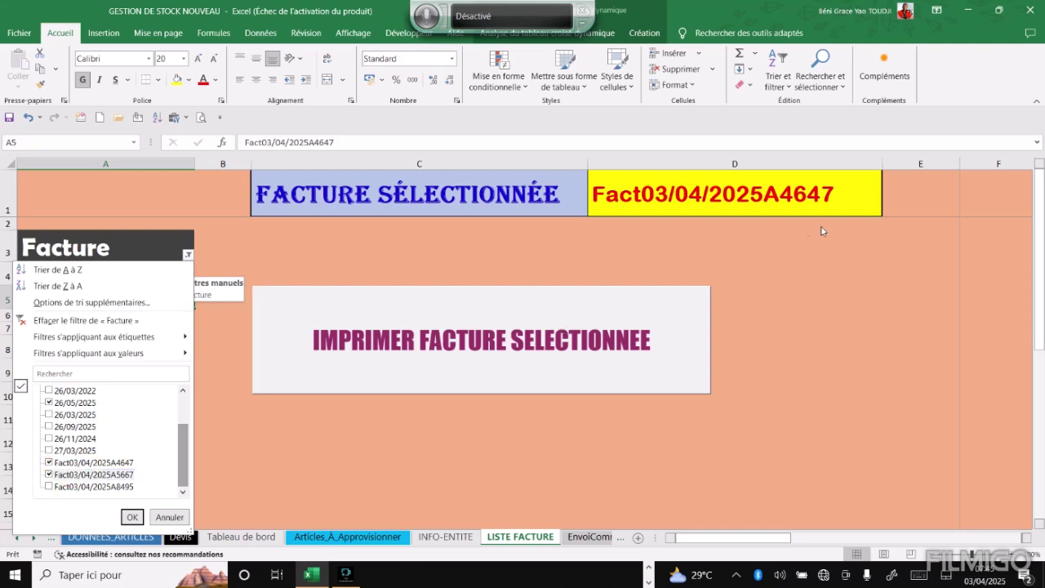
{"action": "left_click", "coordinate": [568, 318]}
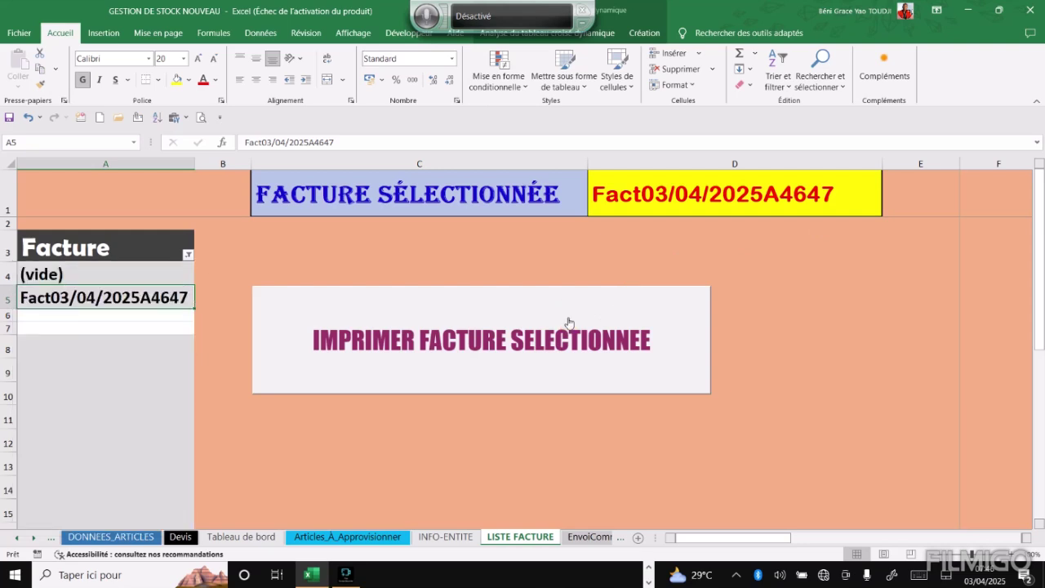
Preview the printout of the selected invoice from LISTE FACTURE, and close the preview
{"action": "left_click", "coordinate": [506, 359]}
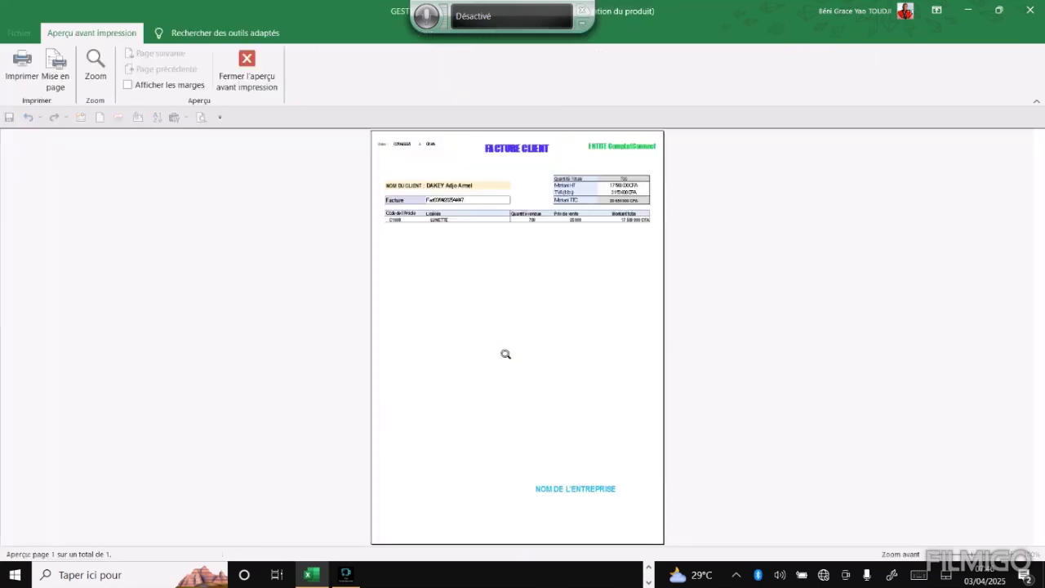
{"action": "left_click", "coordinate": [269, 55]}
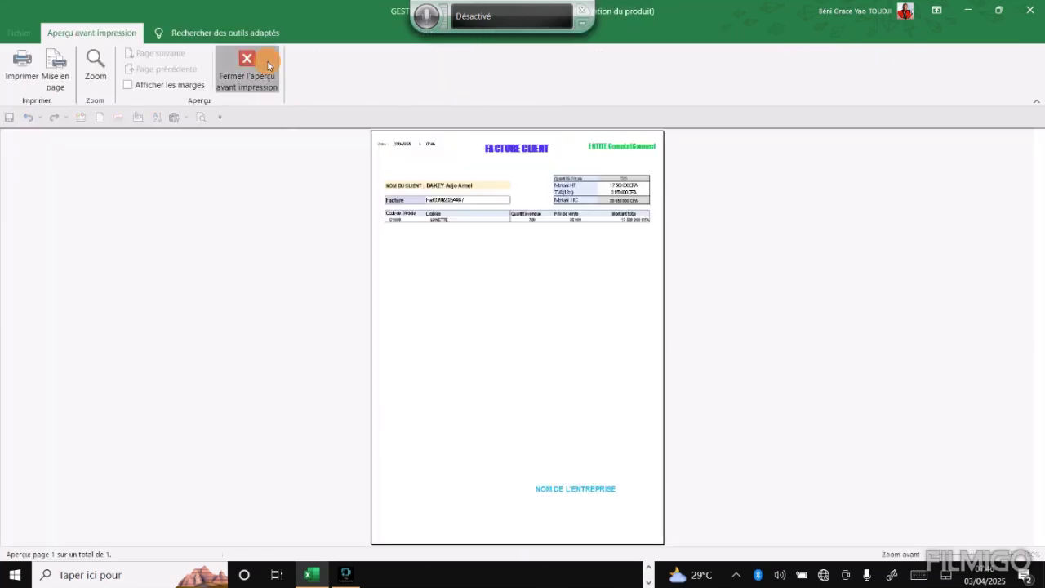